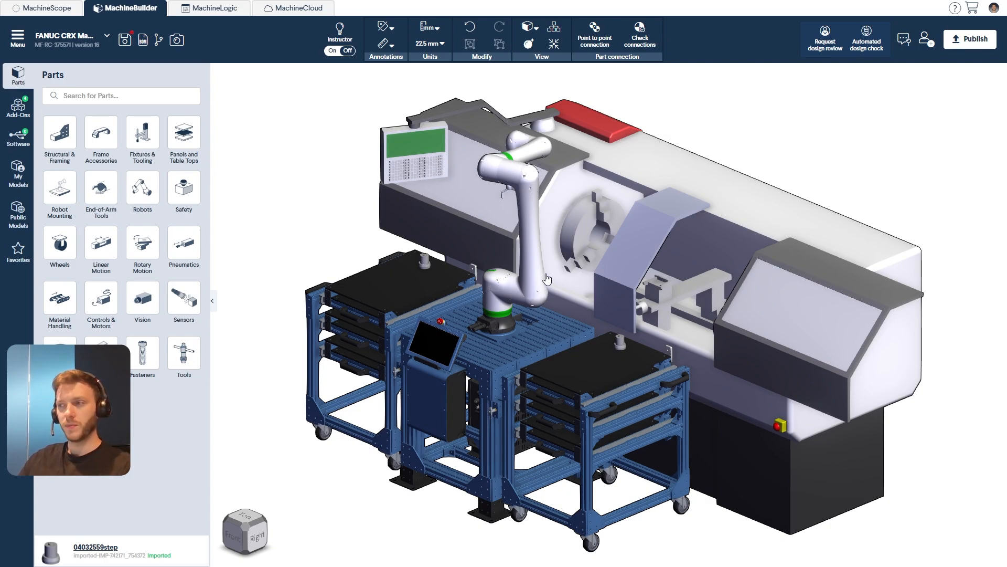
click(424, 265)
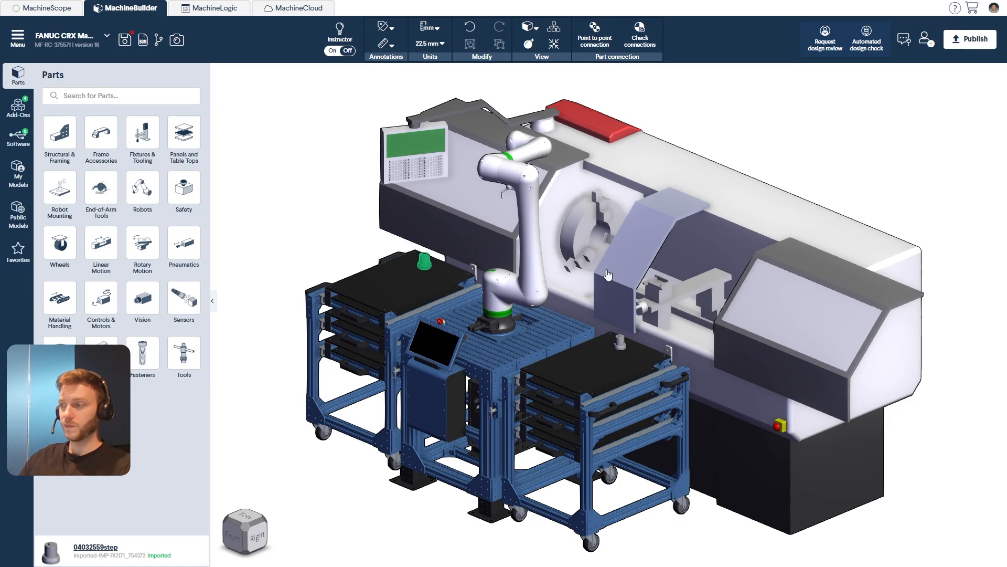
click(623, 348)
click(354, 244)
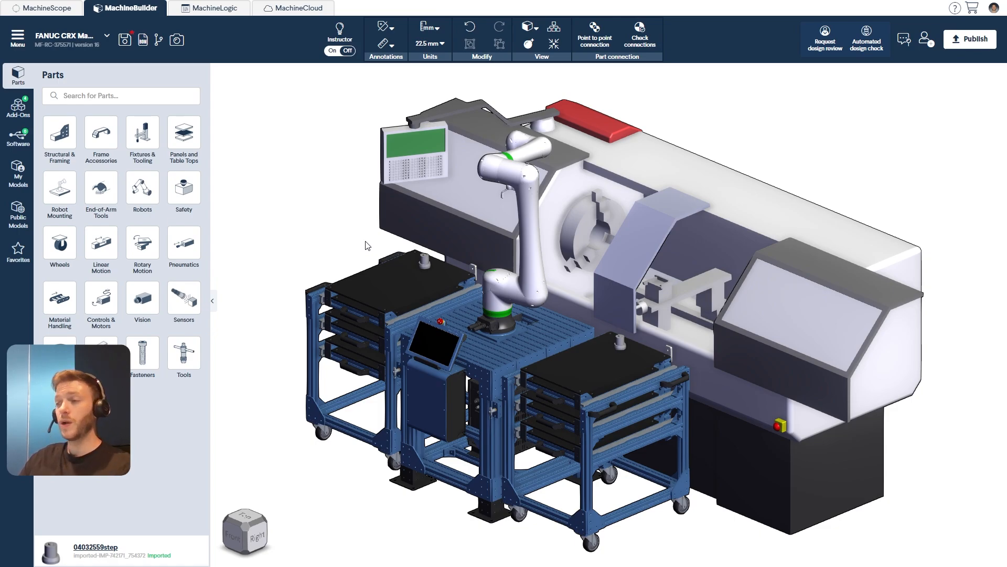
click(434, 396)
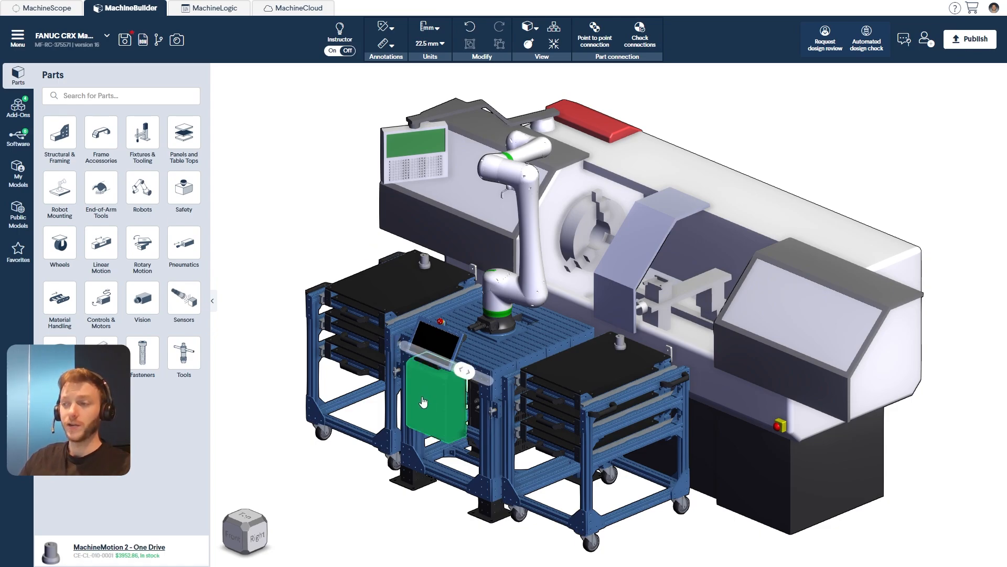
click(370, 415)
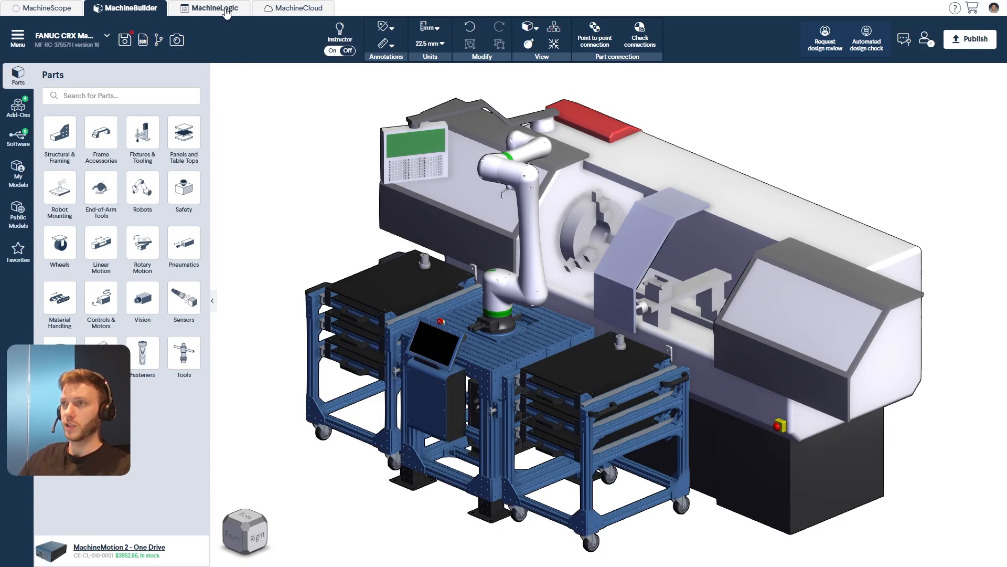
Switch to MachineLogic, add a robot to the controller configuration, and name it FANUC CRX
click(186, 8)
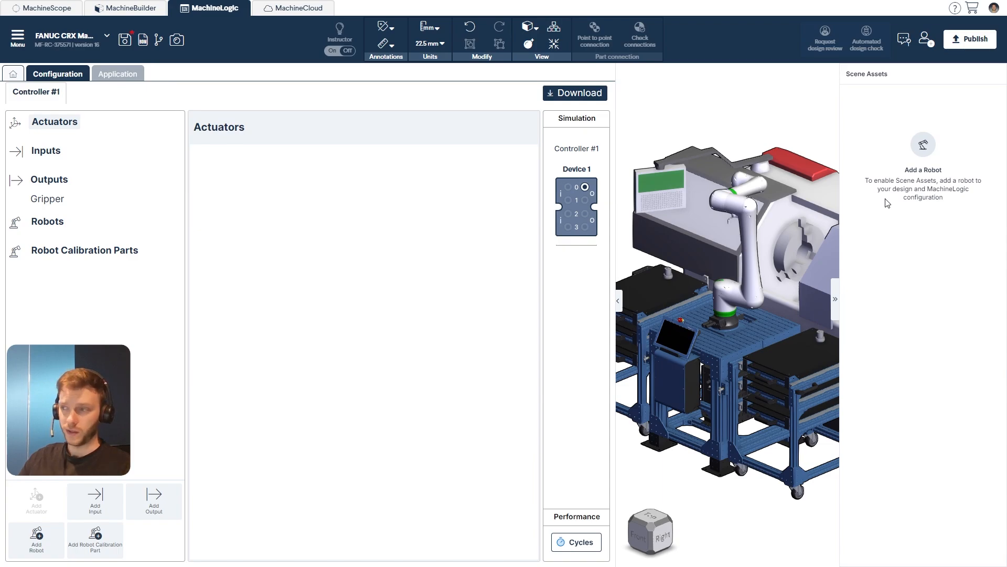
click(42, 548)
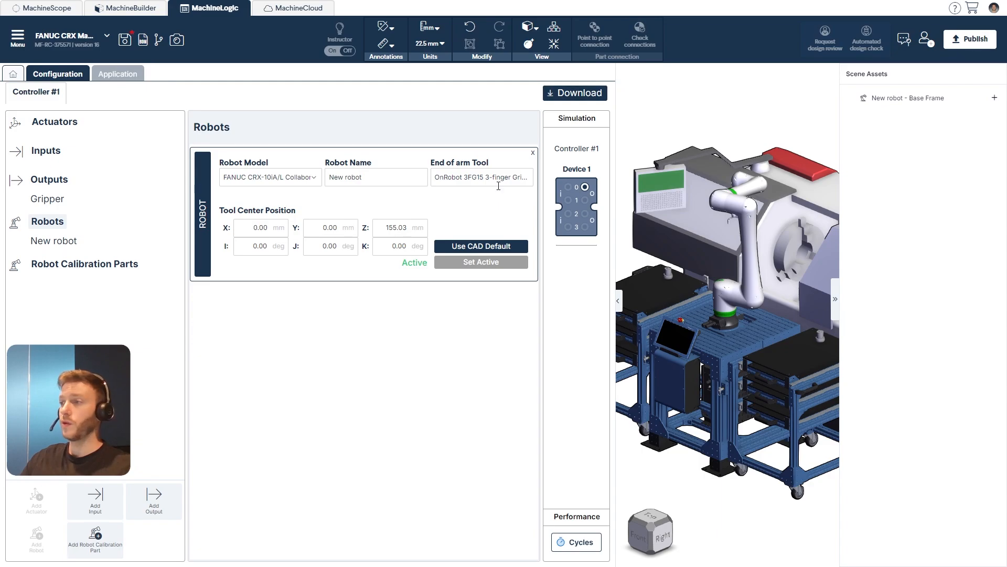
triple_click(395, 179)
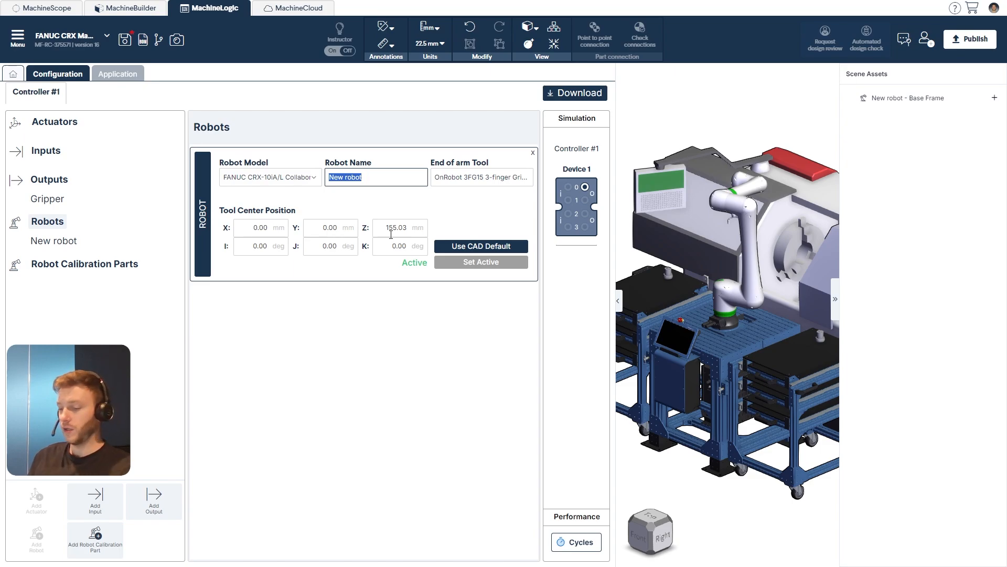
text(FA)
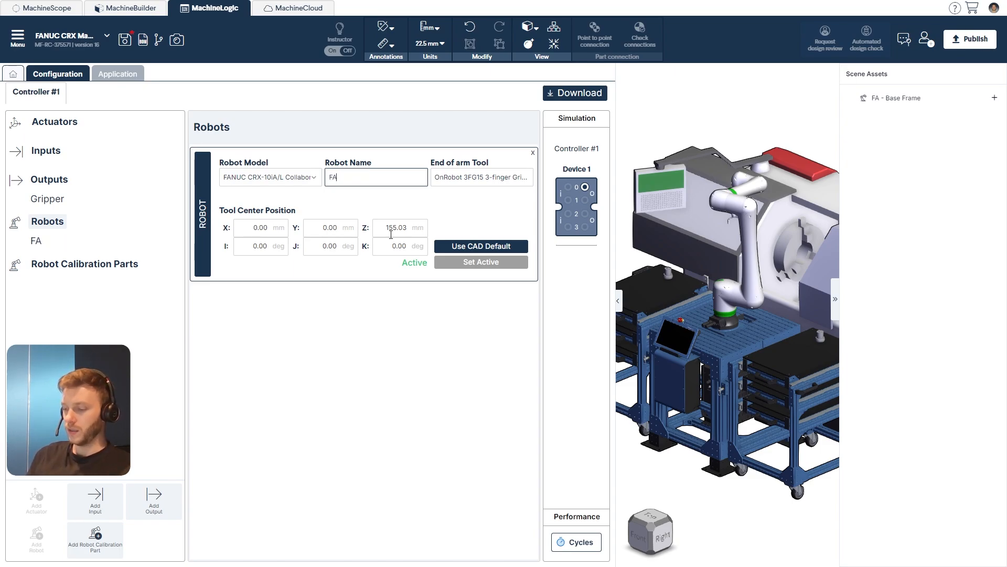
text(NUC CRX)
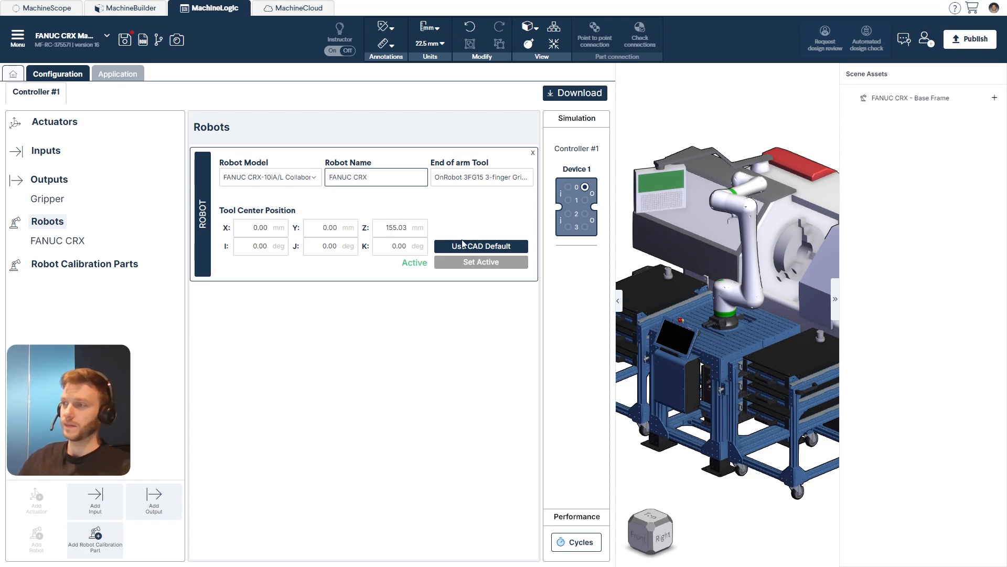
key(Return)
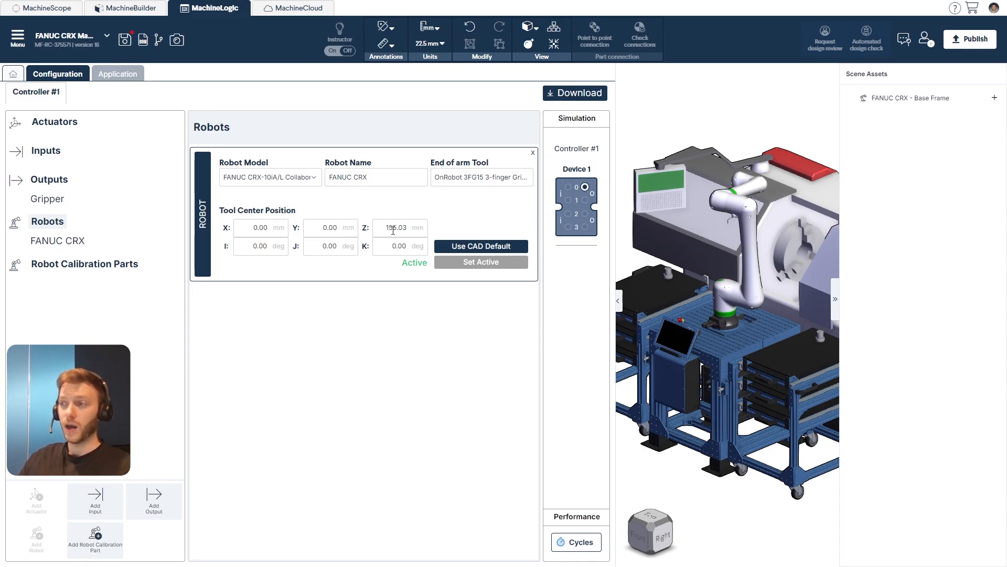
Try setting the X value of the robot's tool center position to 50 mm
drag(387, 229, 416, 234)
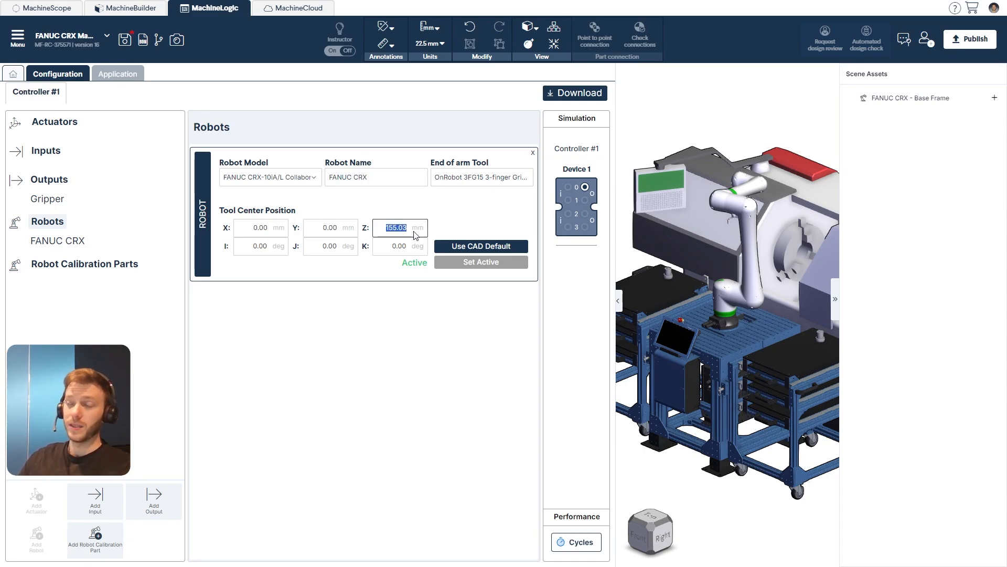
click(470, 225)
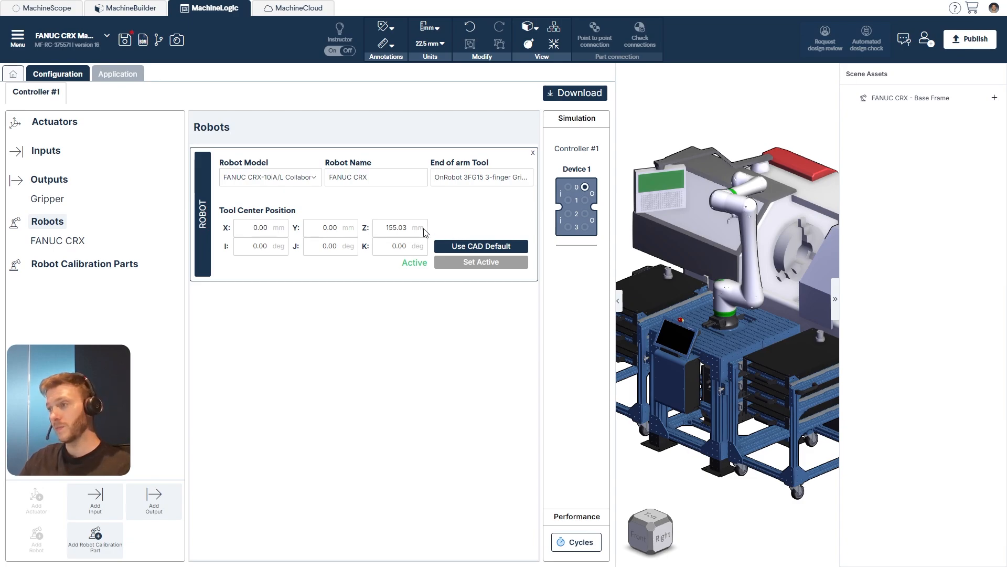
click(257, 227)
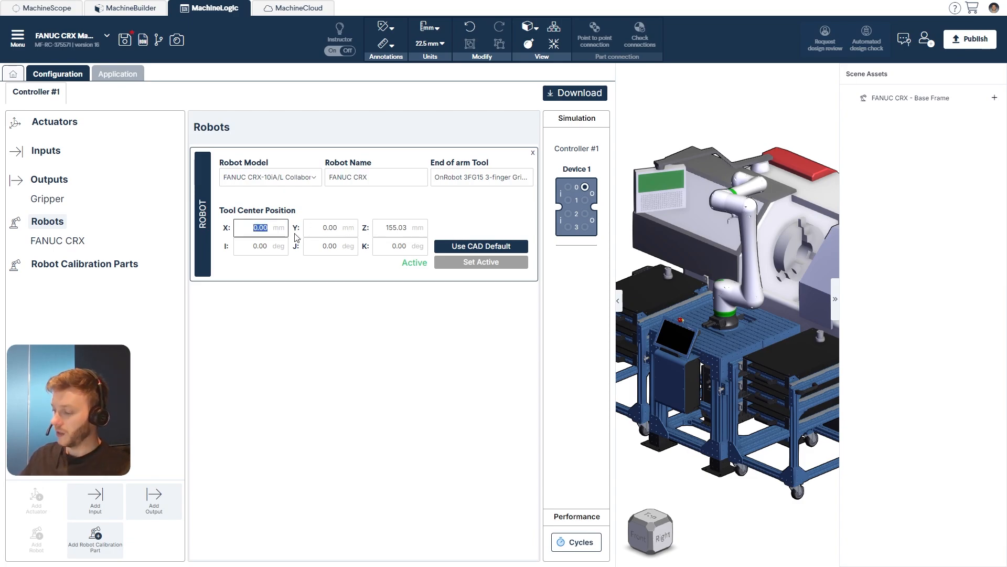
text(50)
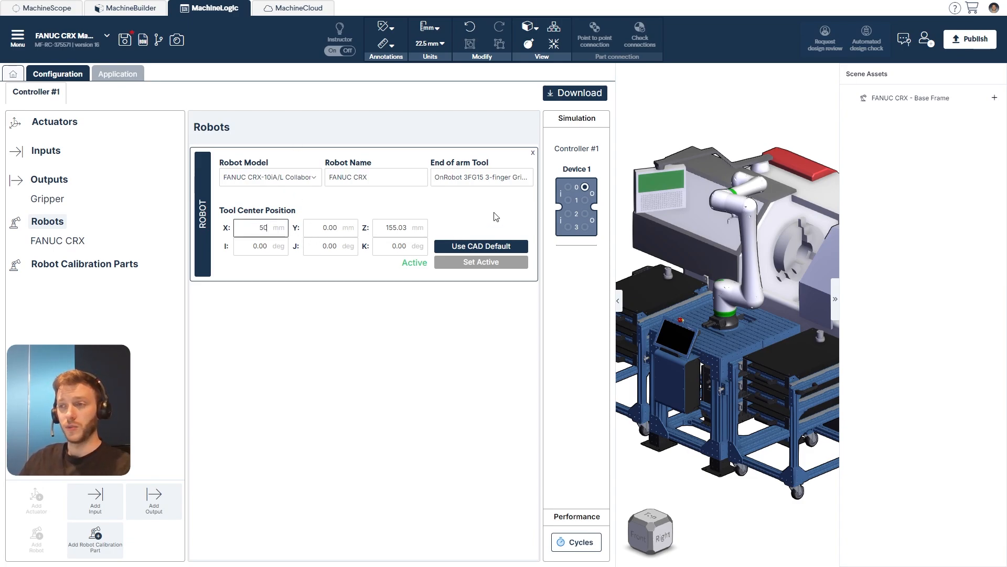
click(506, 223)
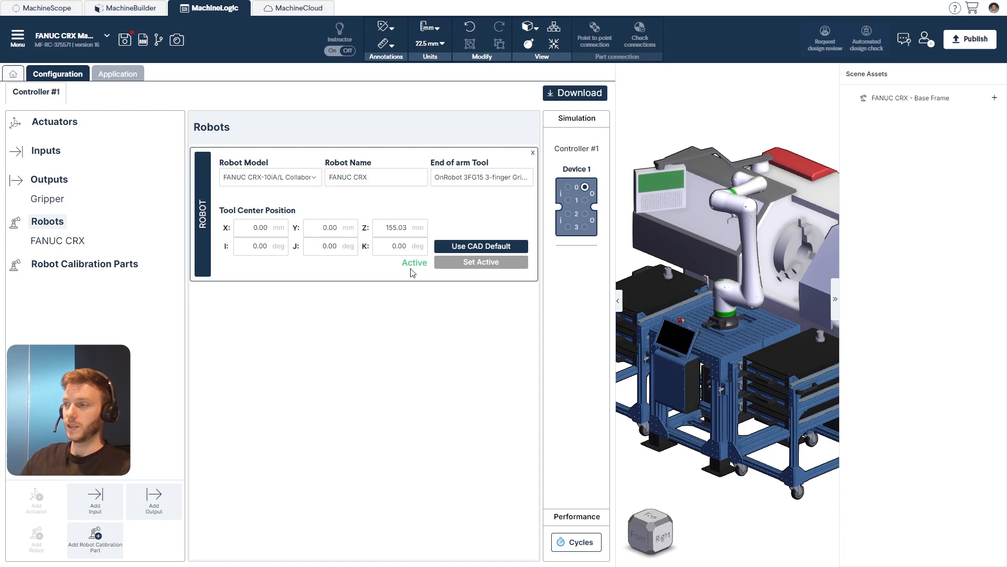
Check the controller's Gripper output settings and collapse the configuration area to enlarge the 3D scene
click(74, 180)
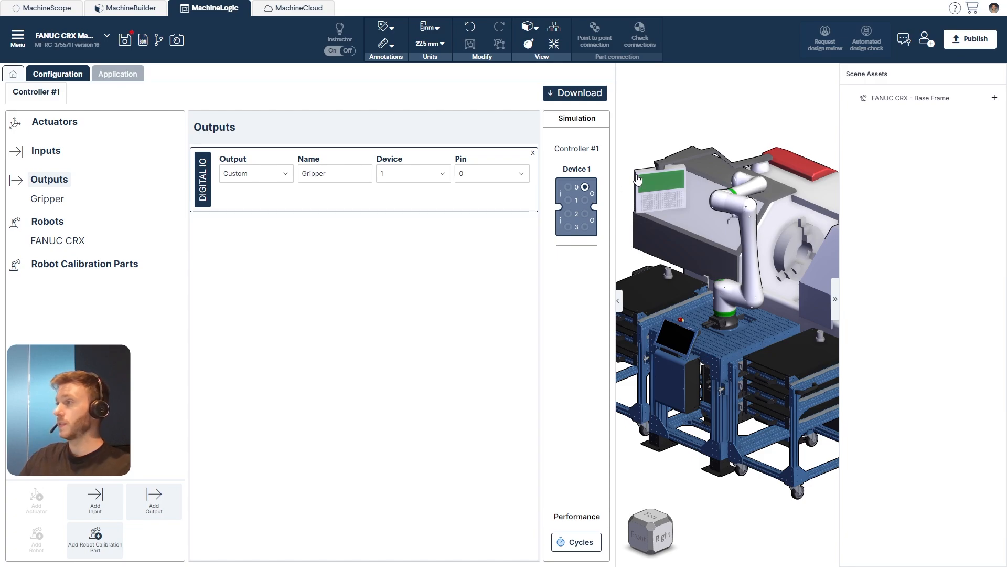
click(618, 301)
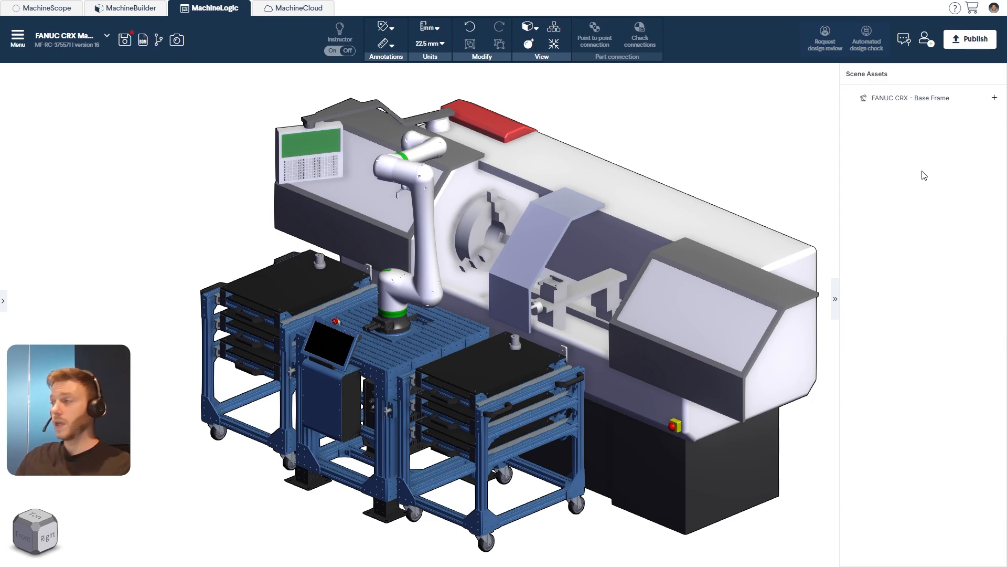
click(994, 98)
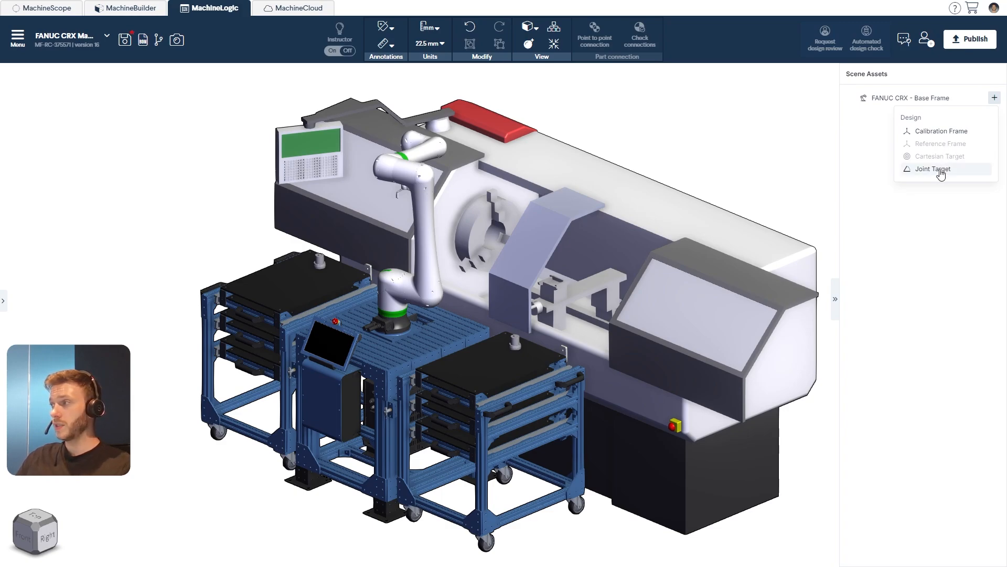
click(937, 235)
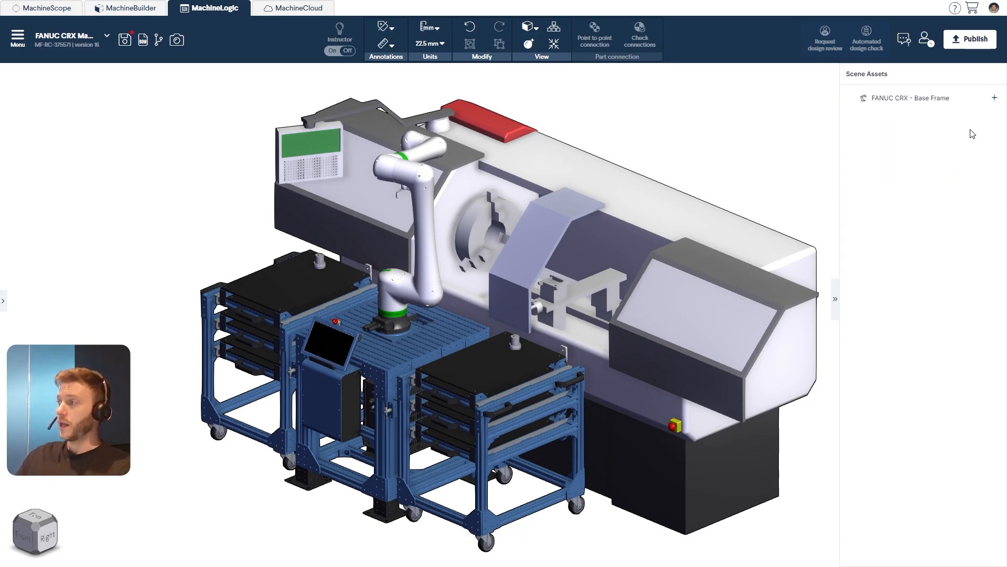
click(997, 99)
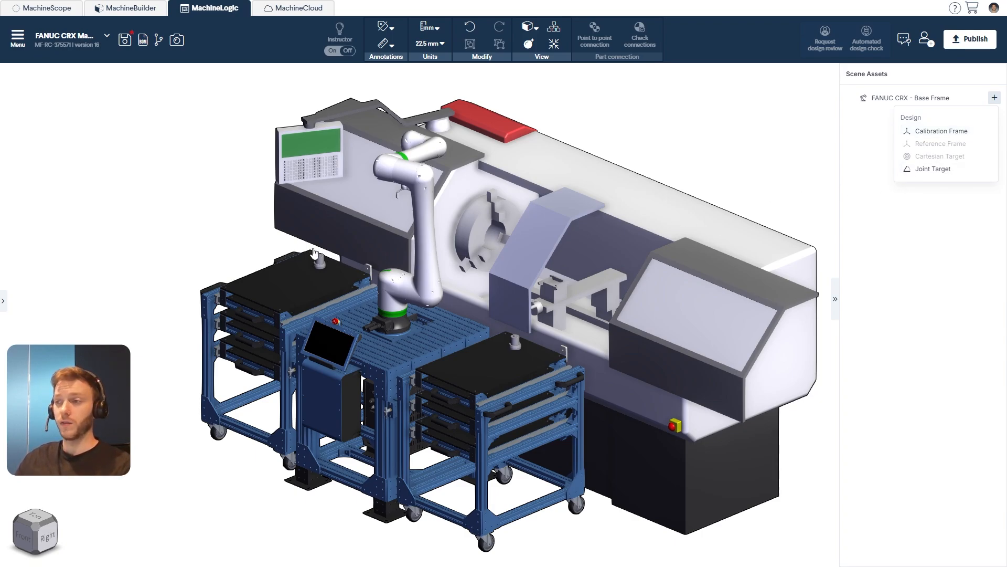
click(269, 246)
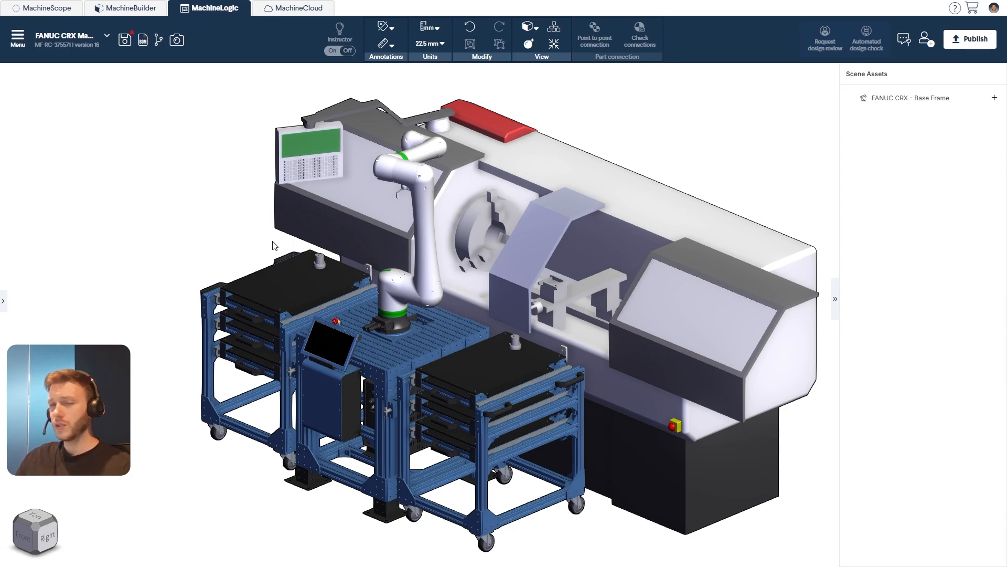
Add a calibration frame under the FANUC CRX base frame
scroll(309, 265, up, 5)
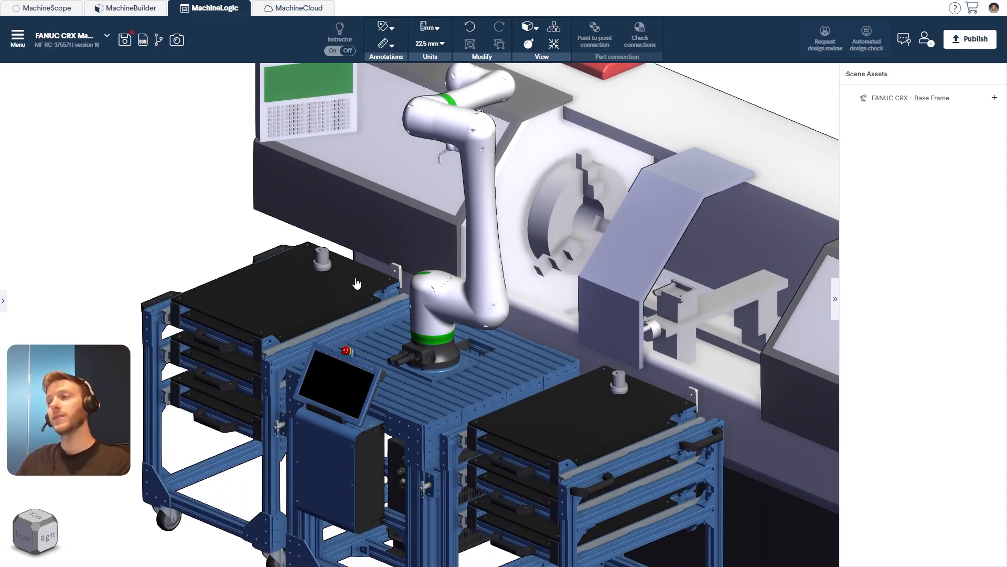
scroll(357, 287, up, 5)
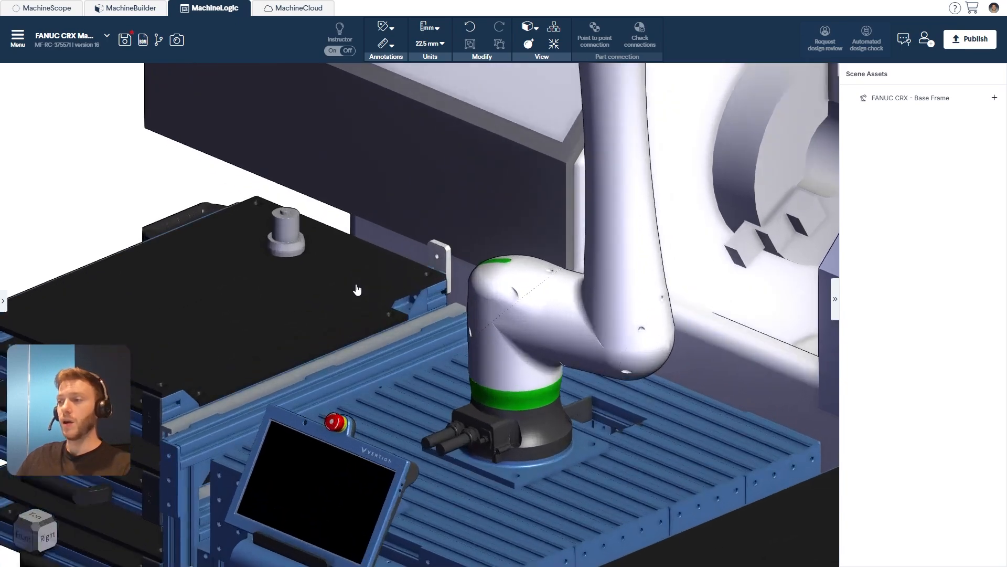
scroll(357, 289, up, 1)
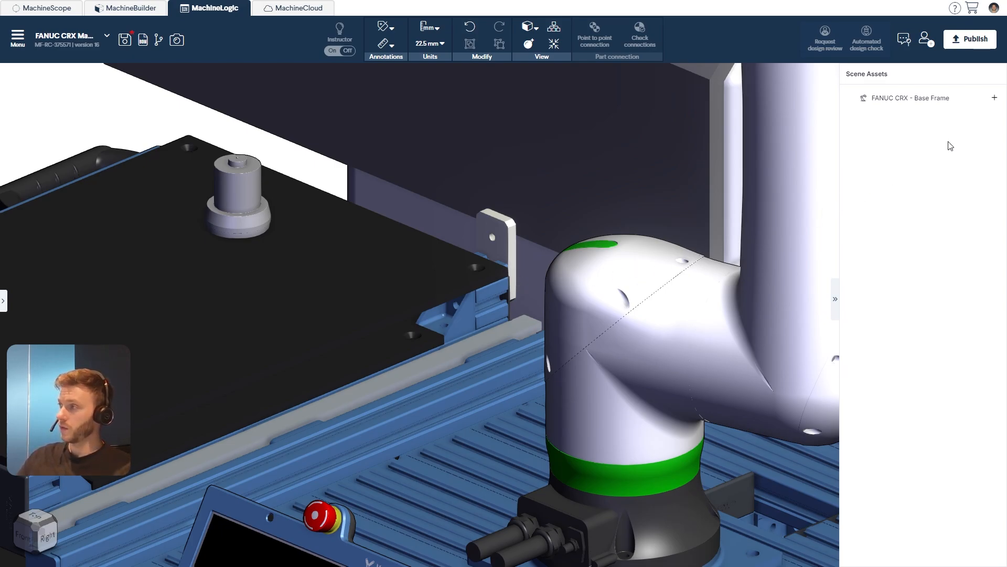
click(995, 98)
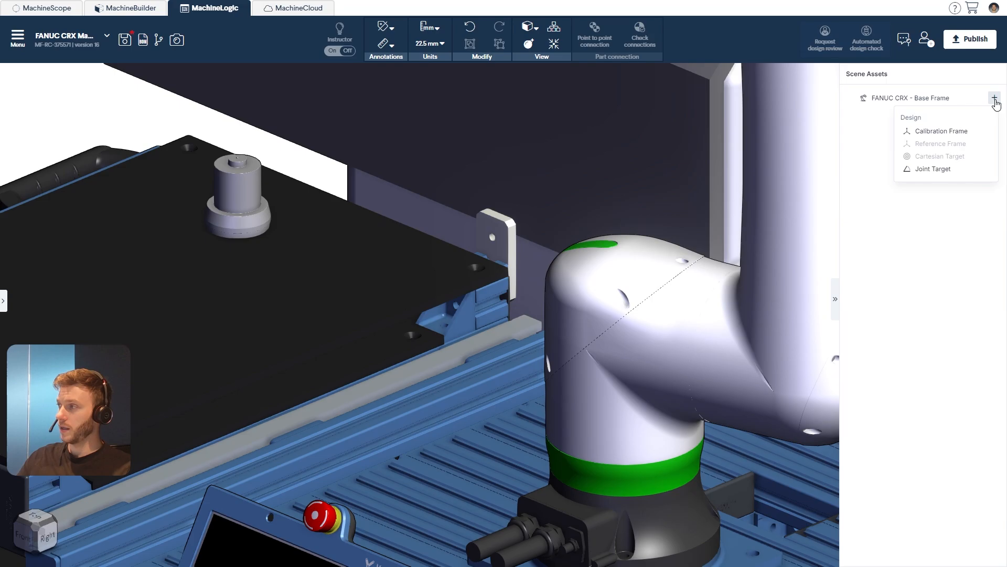
click(942, 131)
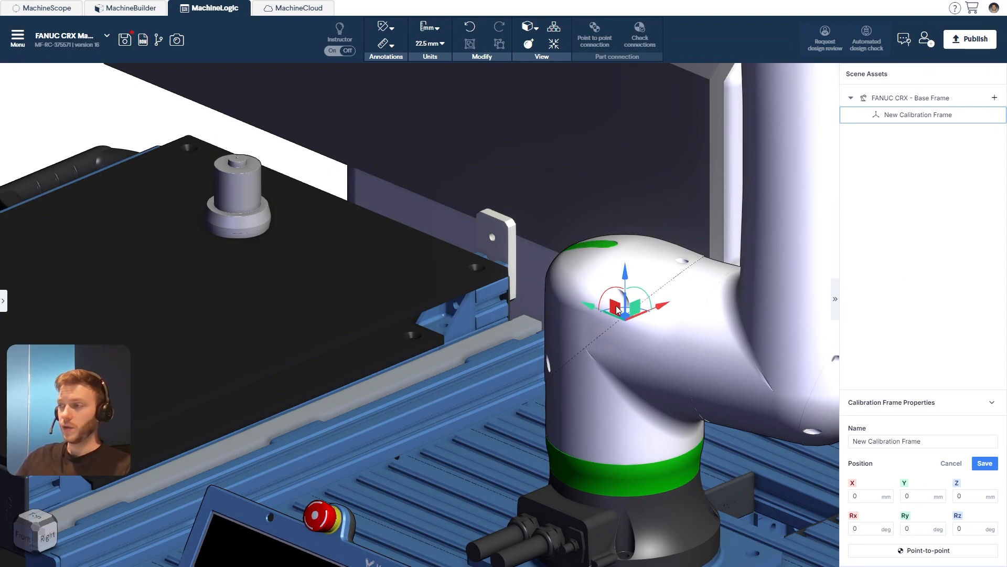
Try moving the calibration frame freehand to about Y 51 mm and Z 19 mm, and set its X position to 50 mm
drag(617, 310, 543, 301)
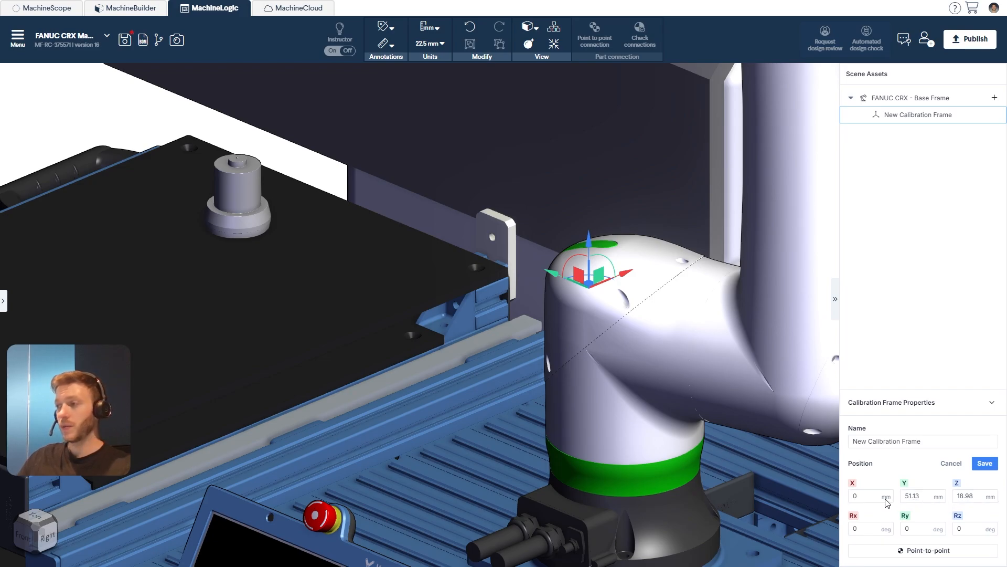
drag(880, 495, 846, 492)
text(50)
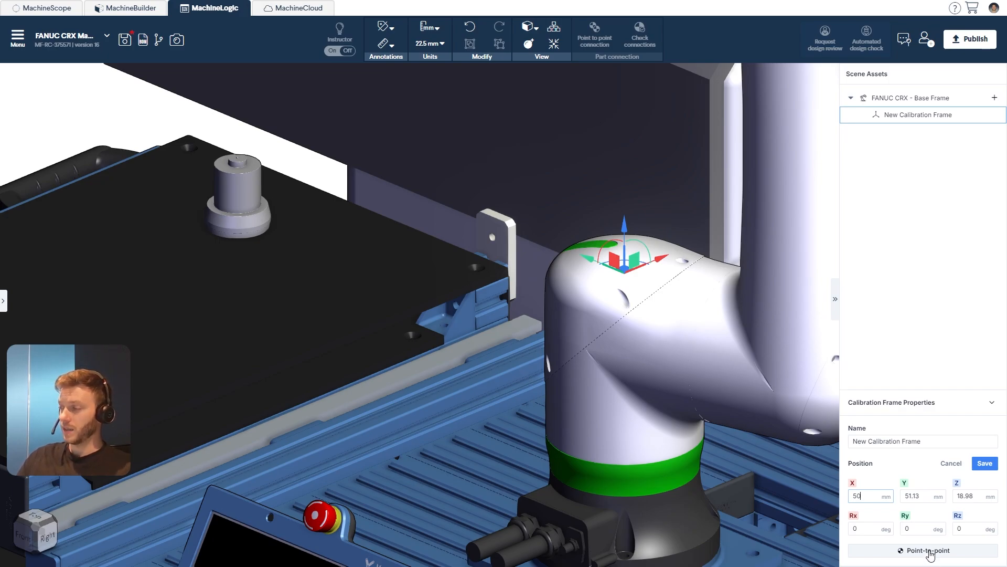
Place the calibration frame point-to-point on the top corner of the black cart tray, beside the white bracket nearest the robot
click(928, 551)
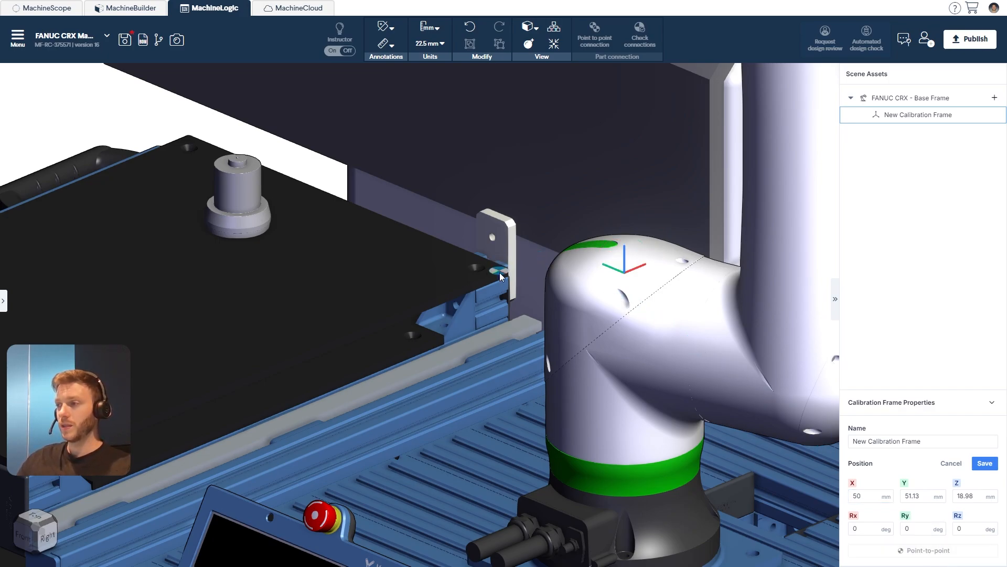
scroll(501, 277, up, 10)
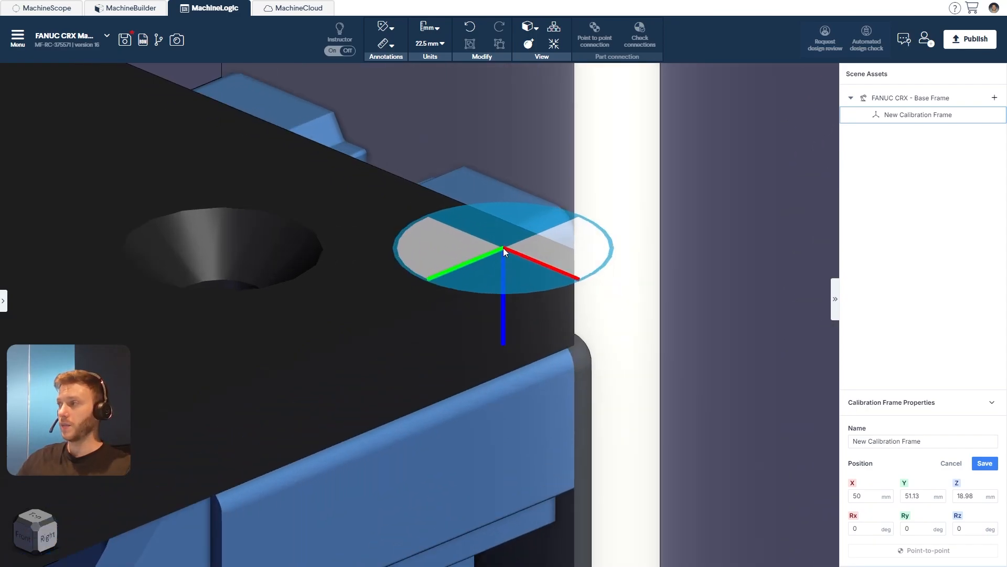
scroll(503, 248, up, 5)
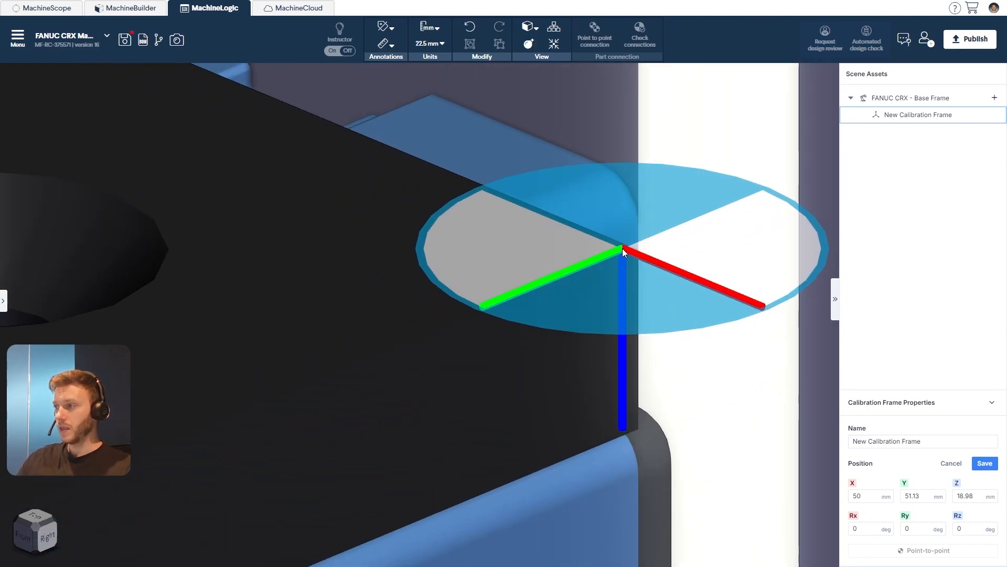
click(617, 247)
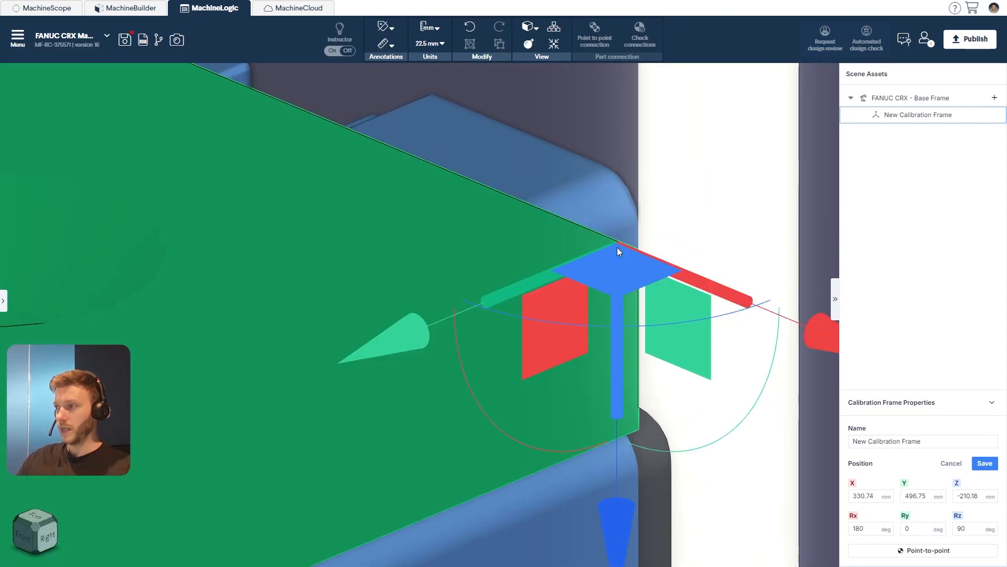
Rename the calibration frame to Part Tray
drag(944, 442, 852, 456)
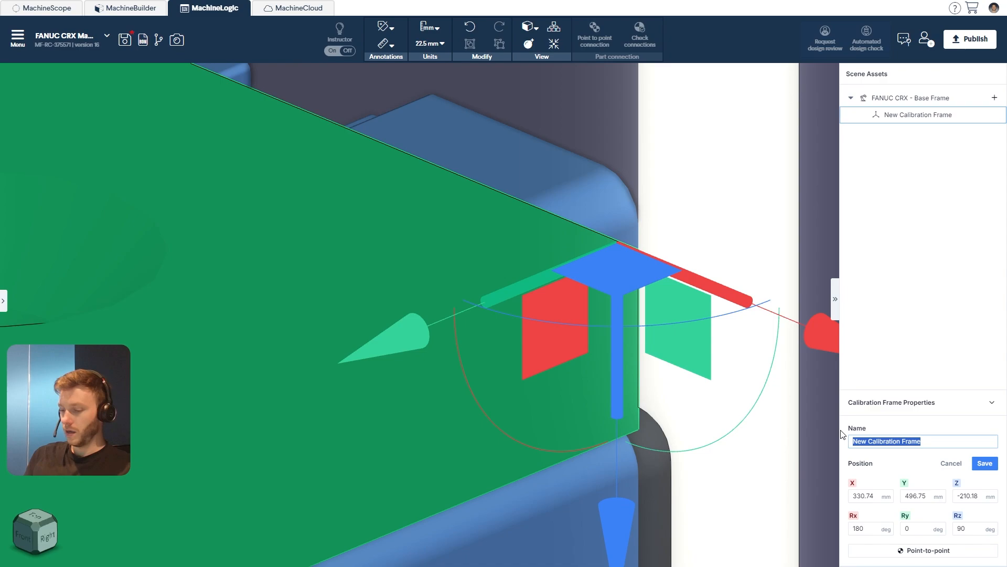
text(Part)
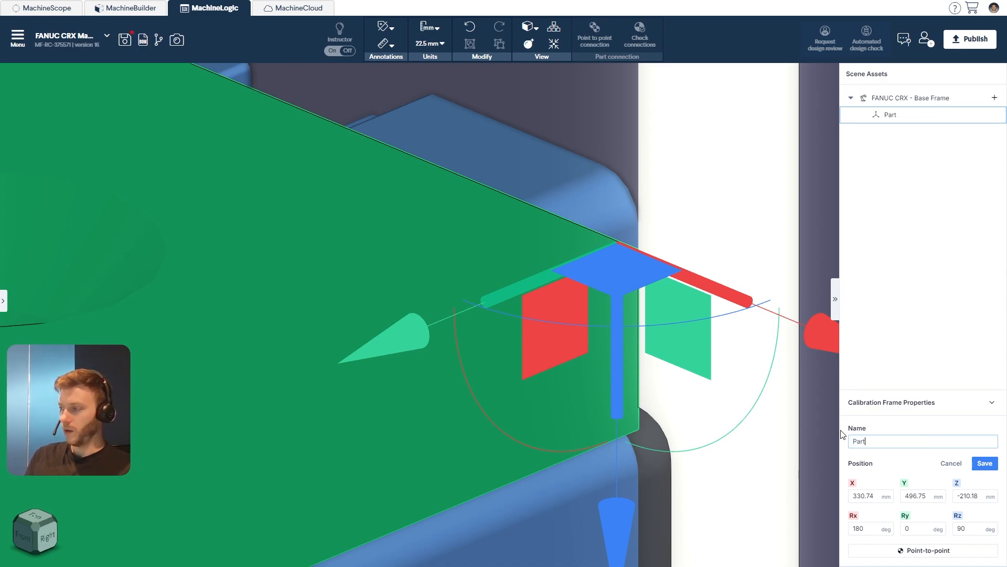
text( Tray)
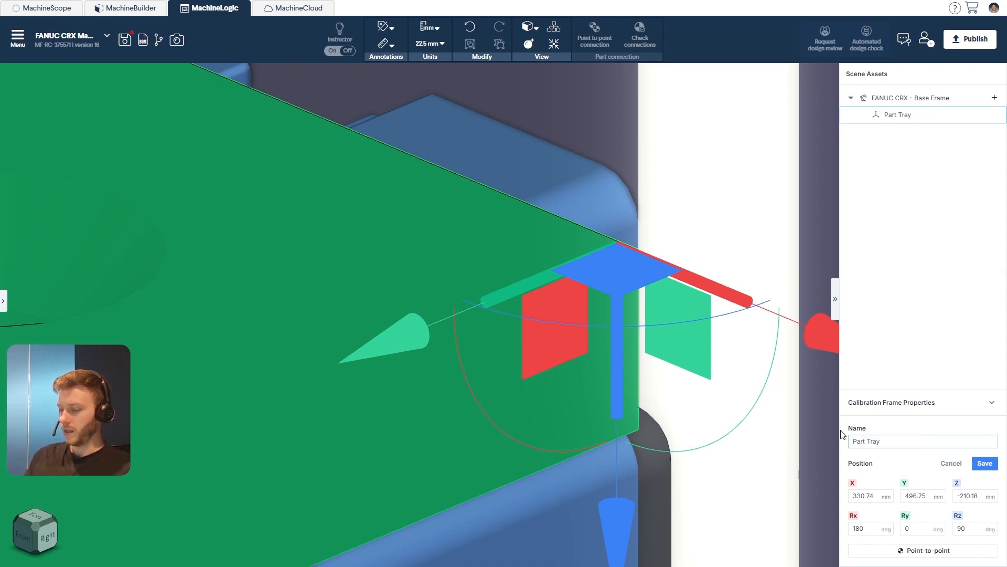
Extend the calibration frame's name to Part Tray One and save the frame
text( One)
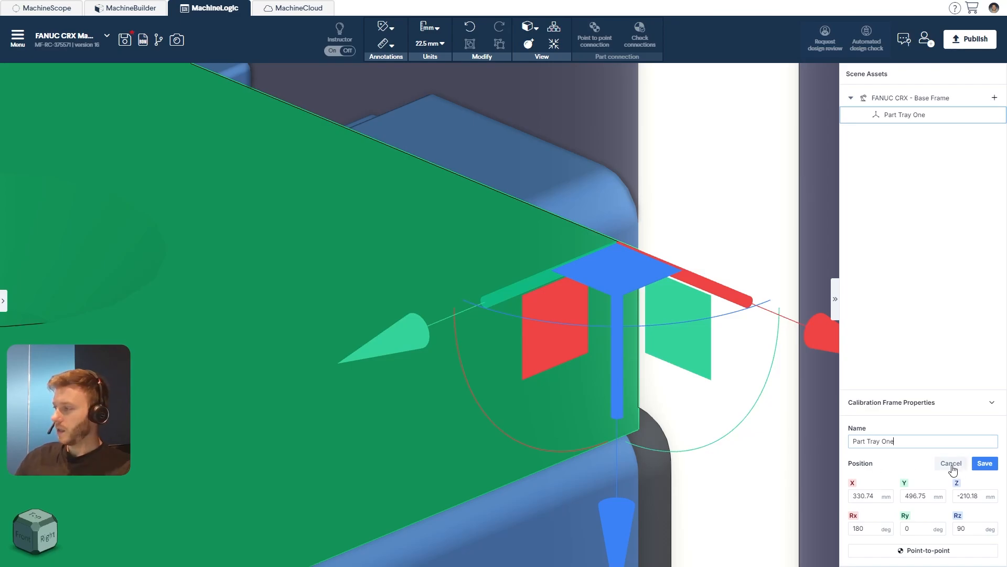
click(985, 463)
Add a joint target under the FANUC CRX base frame and pose the arm freehand to about J2 0°, J3 -11°, J4 180° and J5 80°
scroll(756, 431, down, 3)
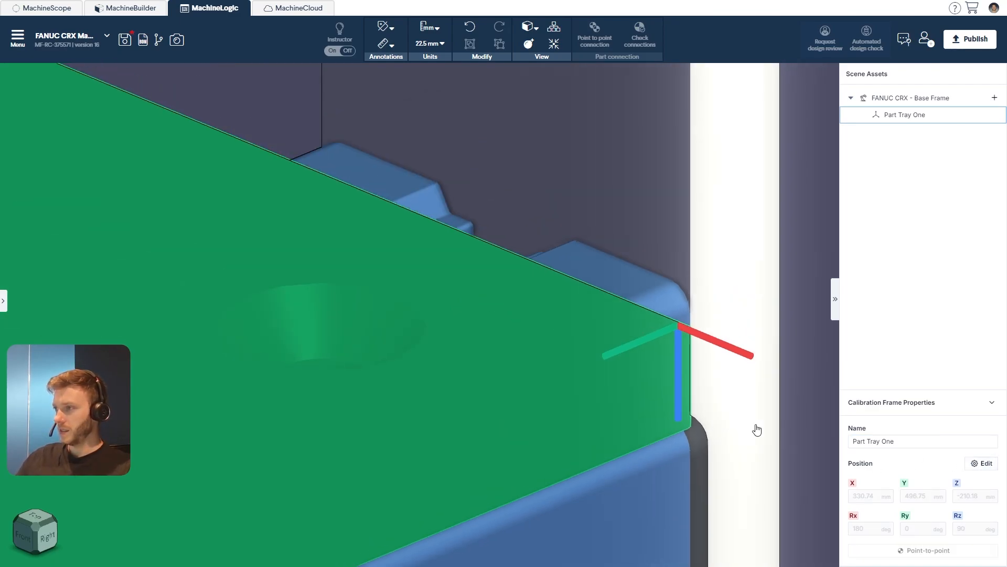
scroll(756, 430, down, 6)
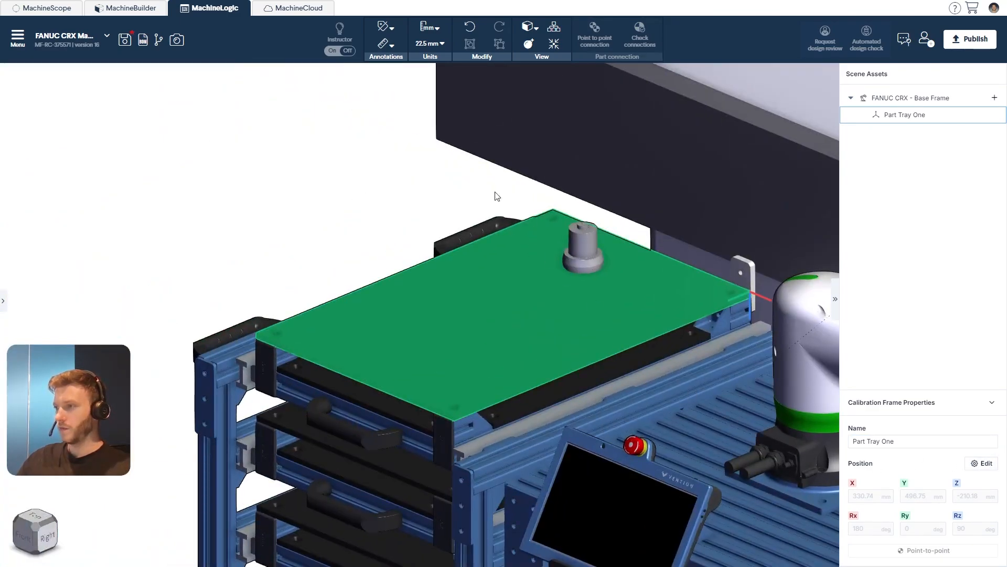
scroll(472, 190, down, 6)
scroll(543, 337, up, 2)
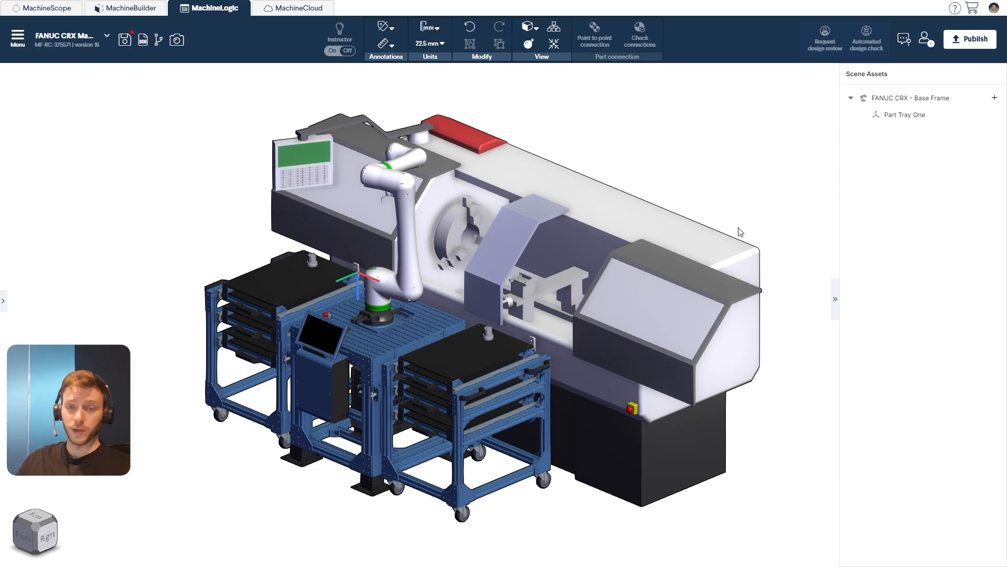
click(994, 98)
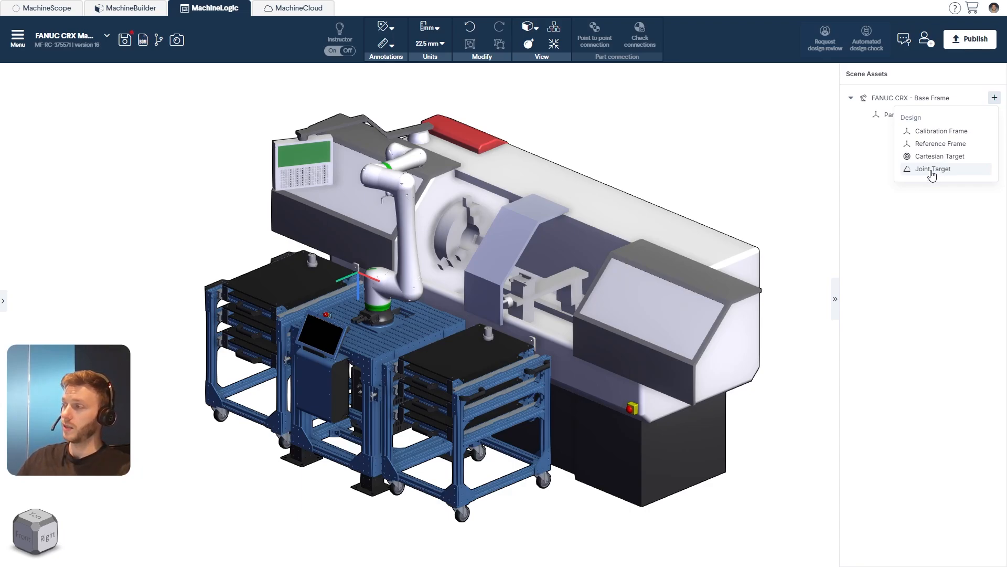
click(932, 171)
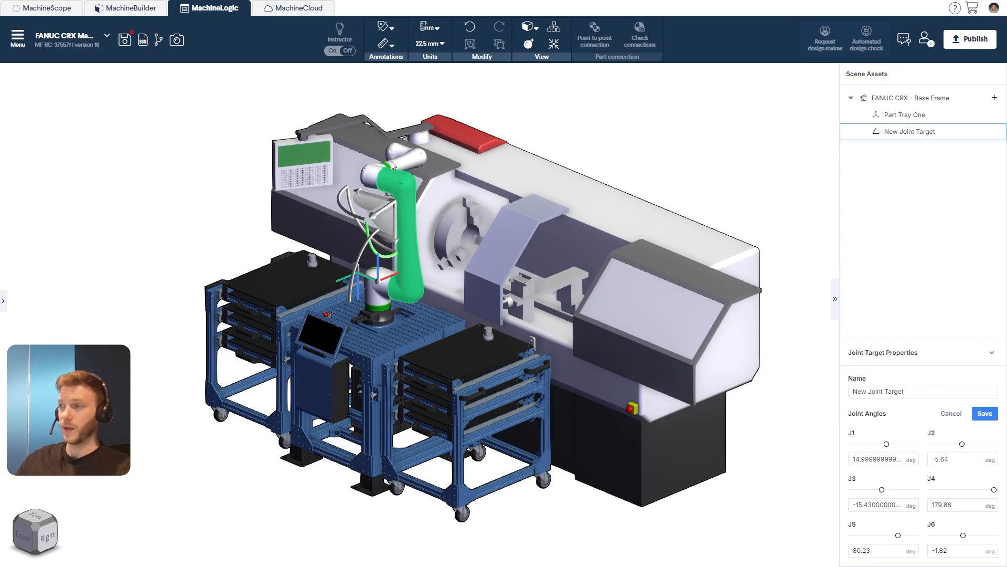
drag(373, 207, 382, 201)
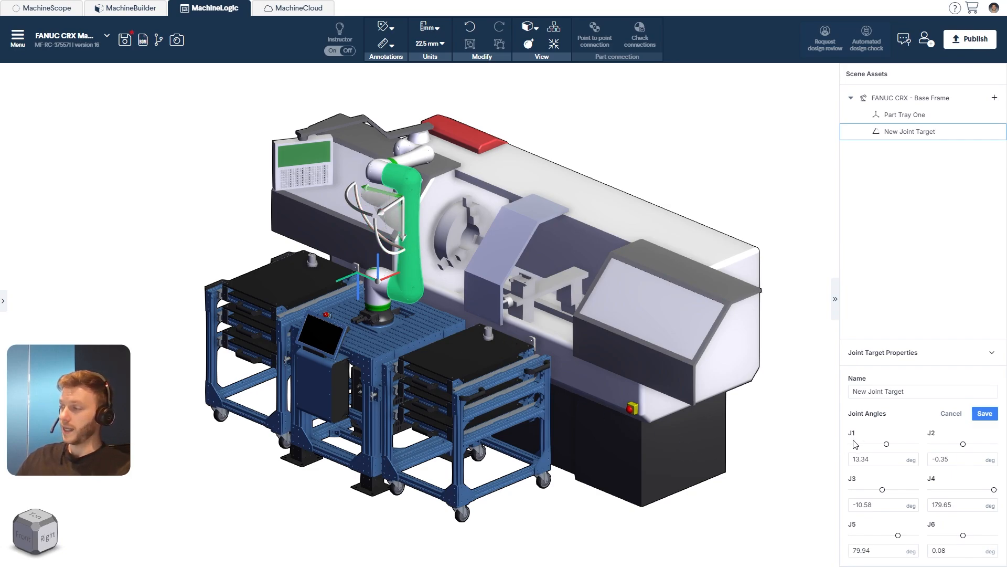
Set the new joint target's J1 angle to 10 degrees, rename it Home and save it
drag(886, 445, 883, 449)
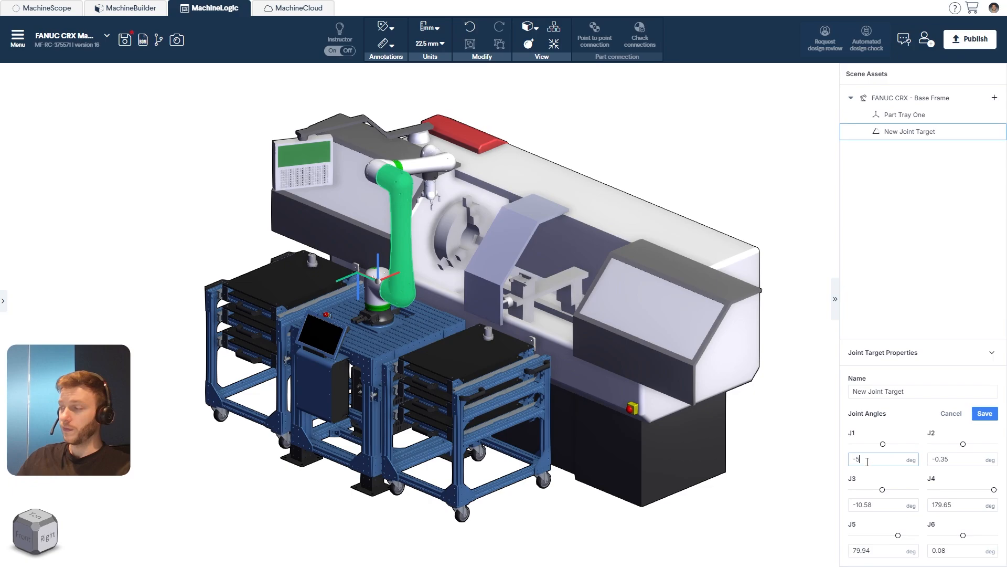
double_click(878, 459)
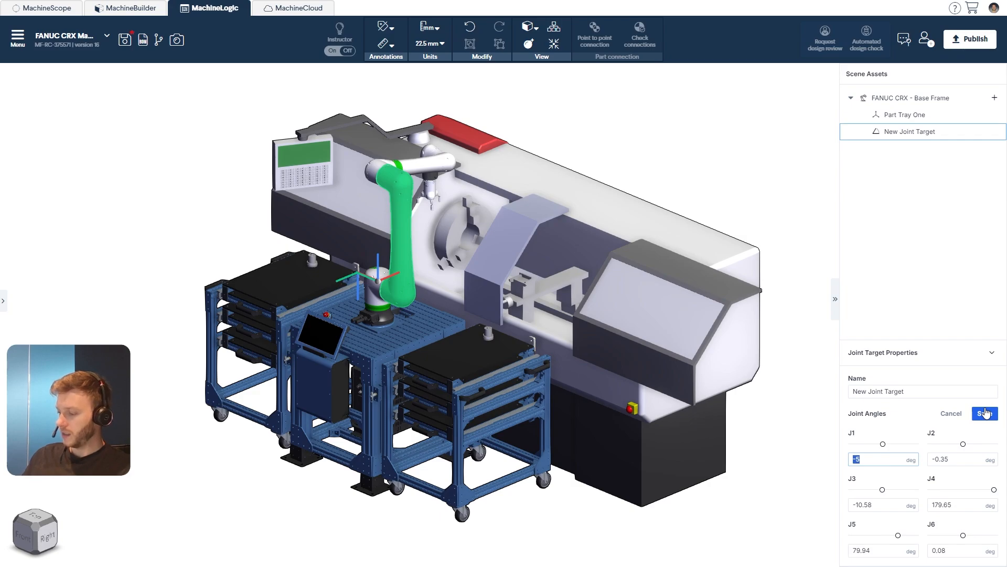
text(10)
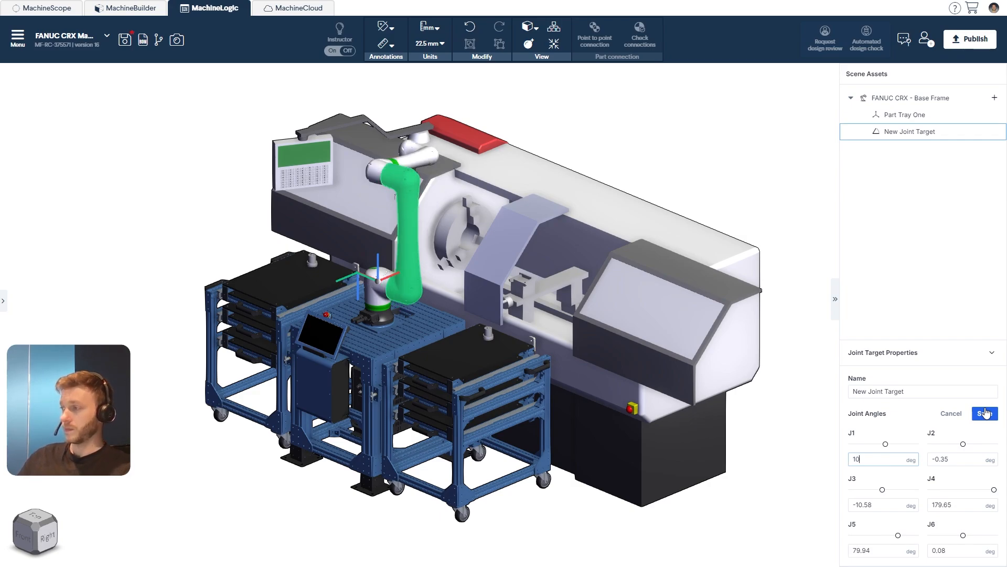
drag(934, 391, 850, 391)
text(Home)
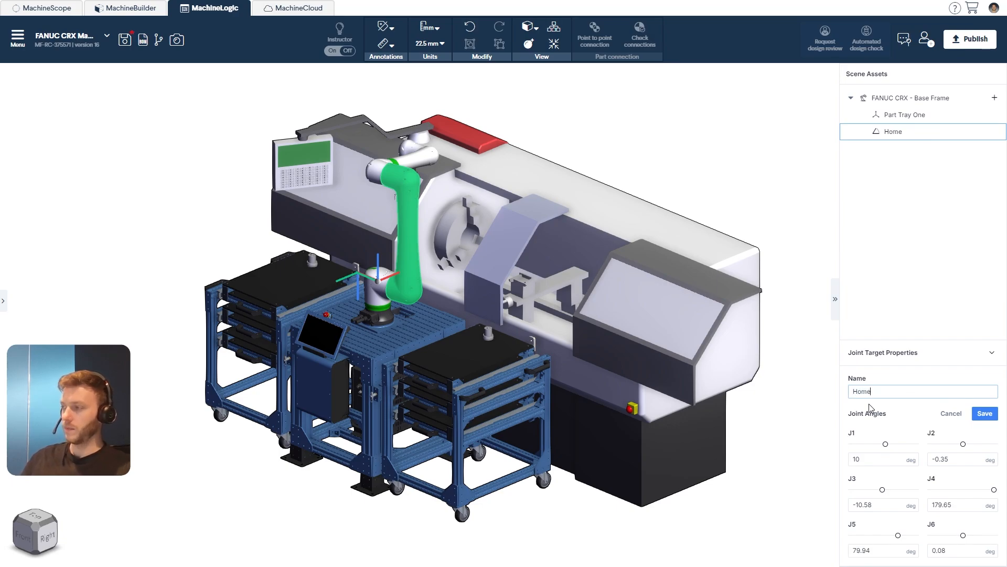
click(993, 417)
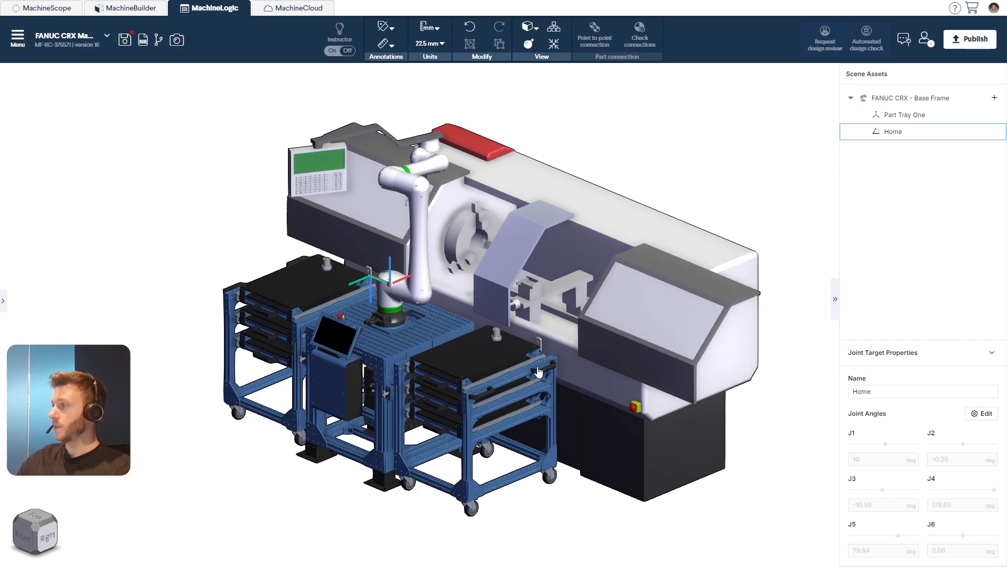
Add a Cartesian target under Part Tray One and place it point-to-point on the top centre of the grey part on the tray
scroll(332, 272, up, 6)
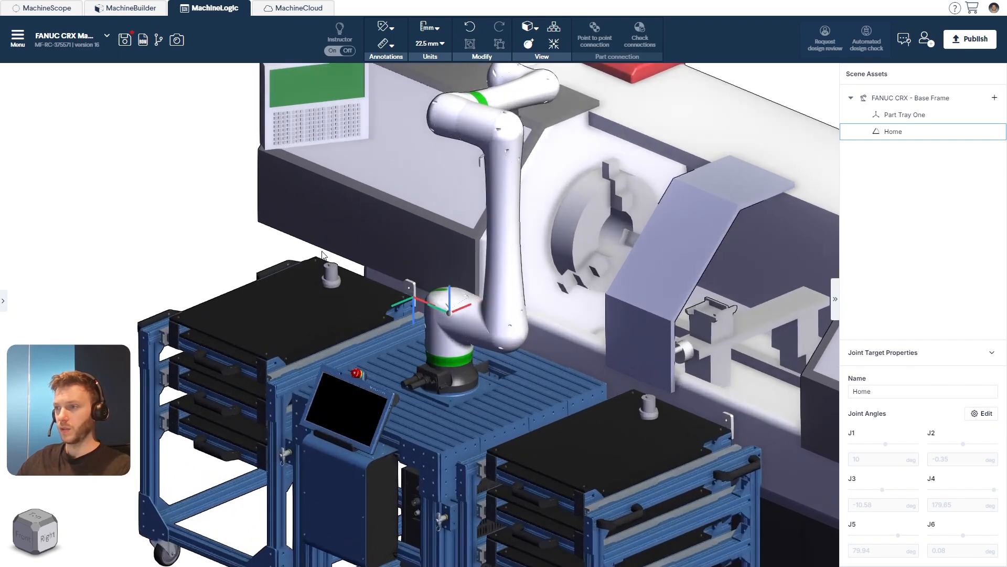
right_drag(383, 235, 517, 285)
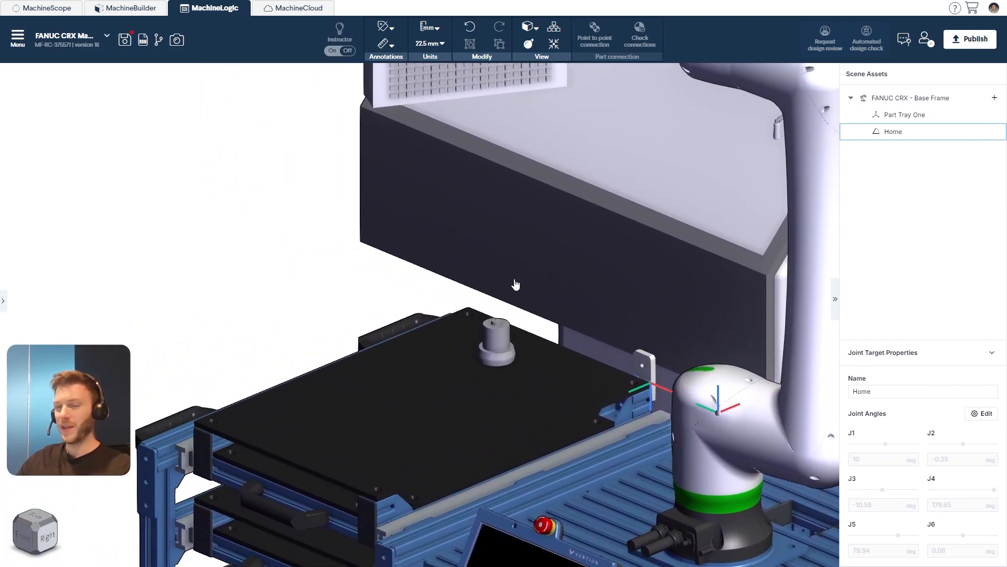
scroll(528, 290, up, 2)
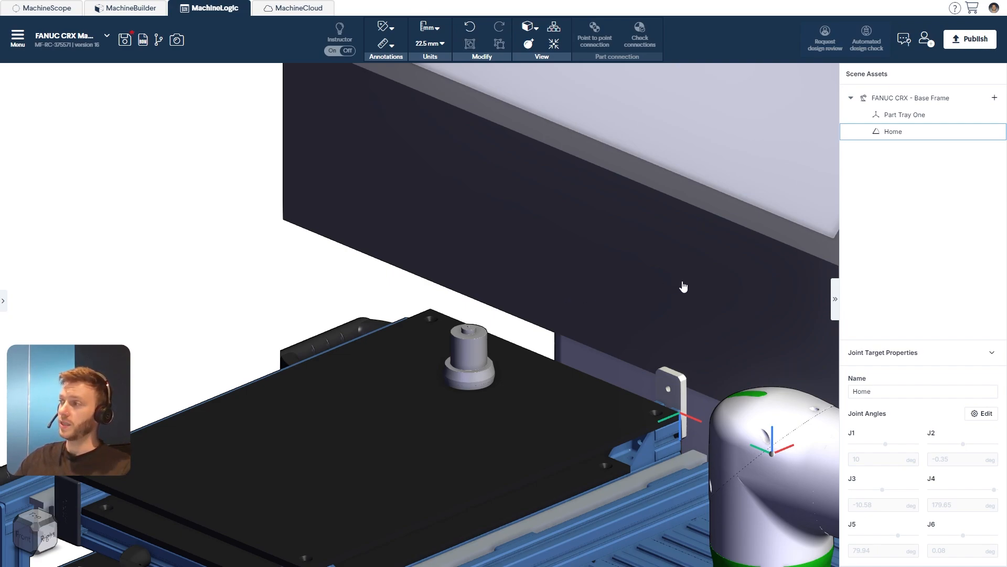
click(912, 120)
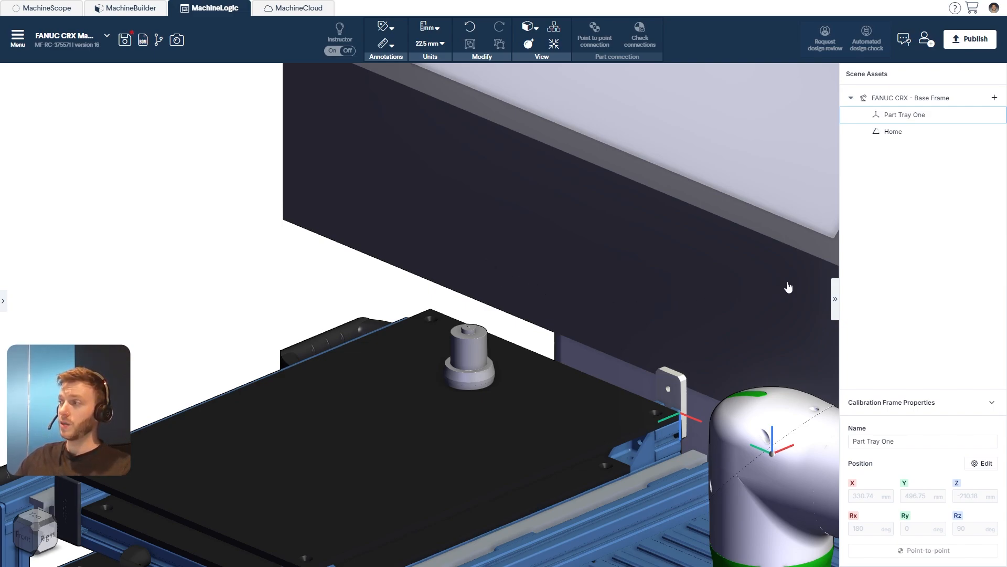
right_click(913, 120)
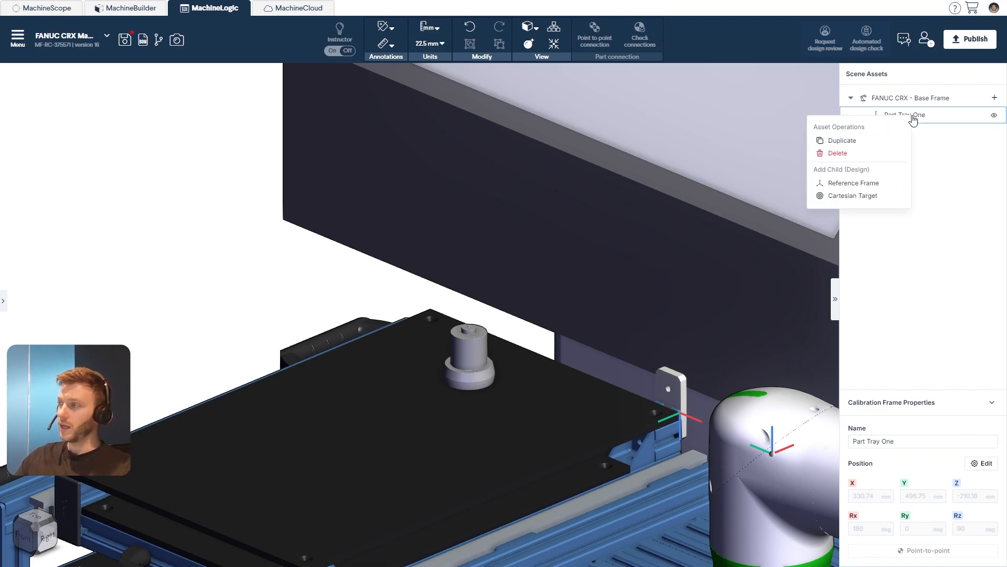
click(854, 196)
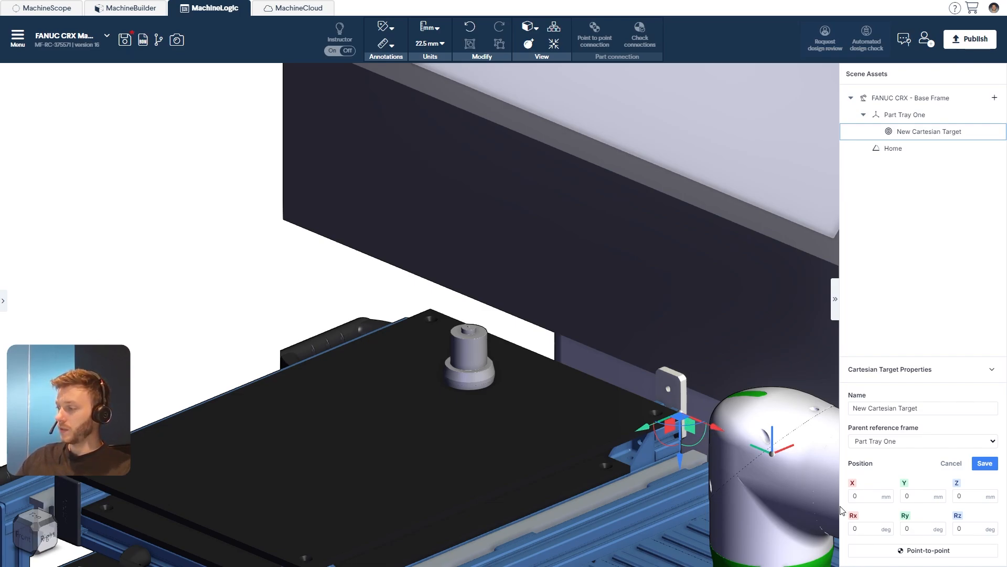
click(928, 557)
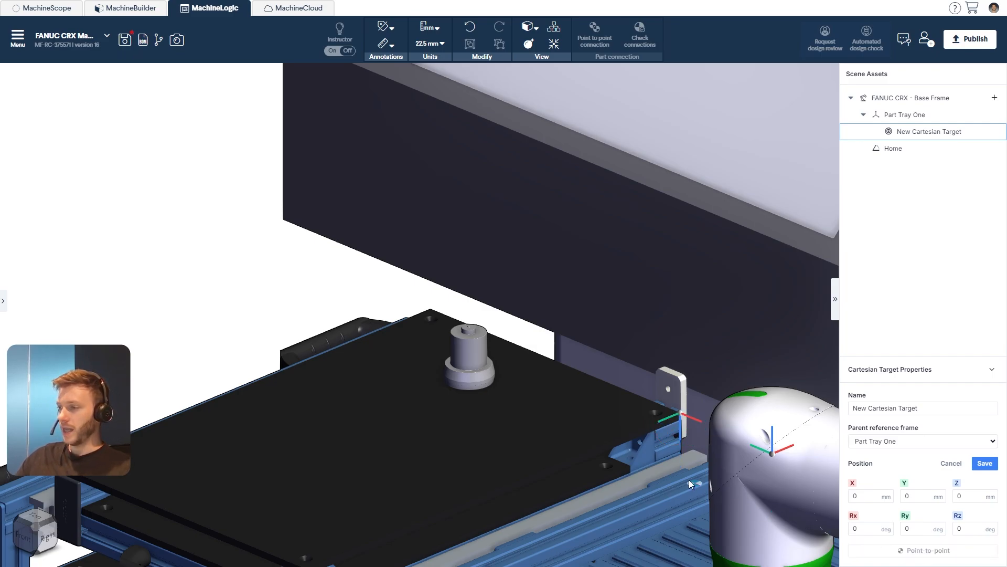
click(469, 328)
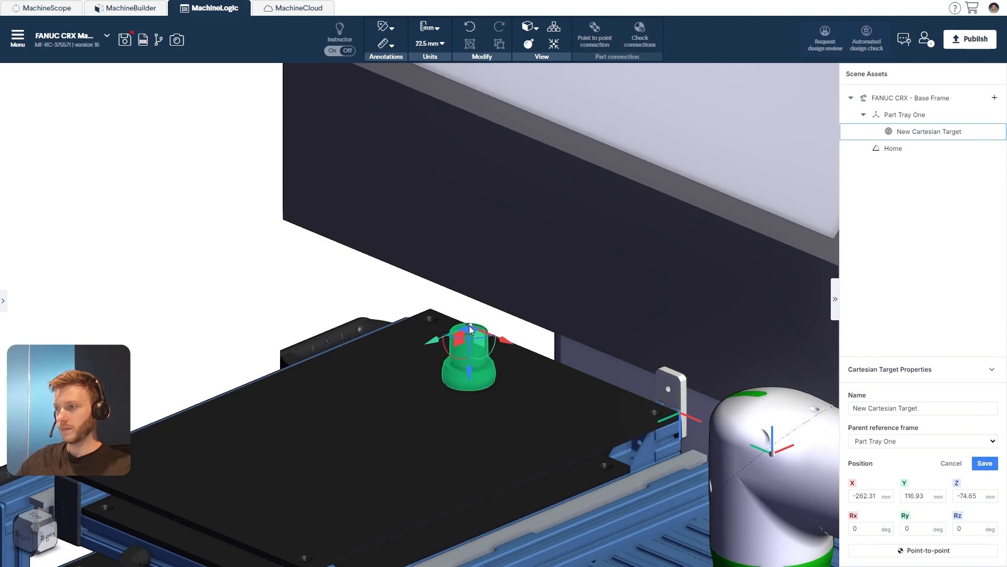
Rename the new Cartesian target to Pick Part and save it
drag(919, 408, 852, 407)
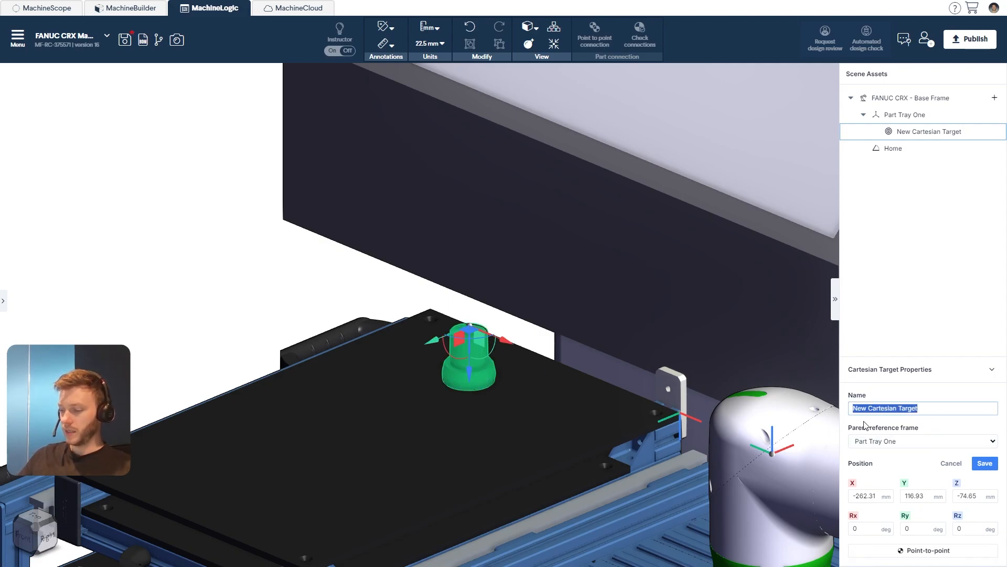
text(Pick Part)
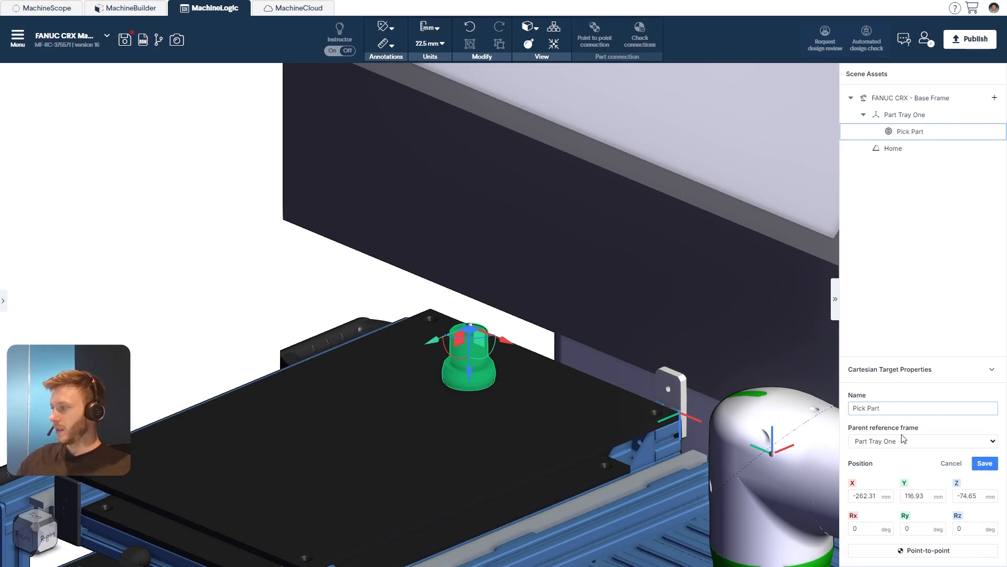
click(986, 465)
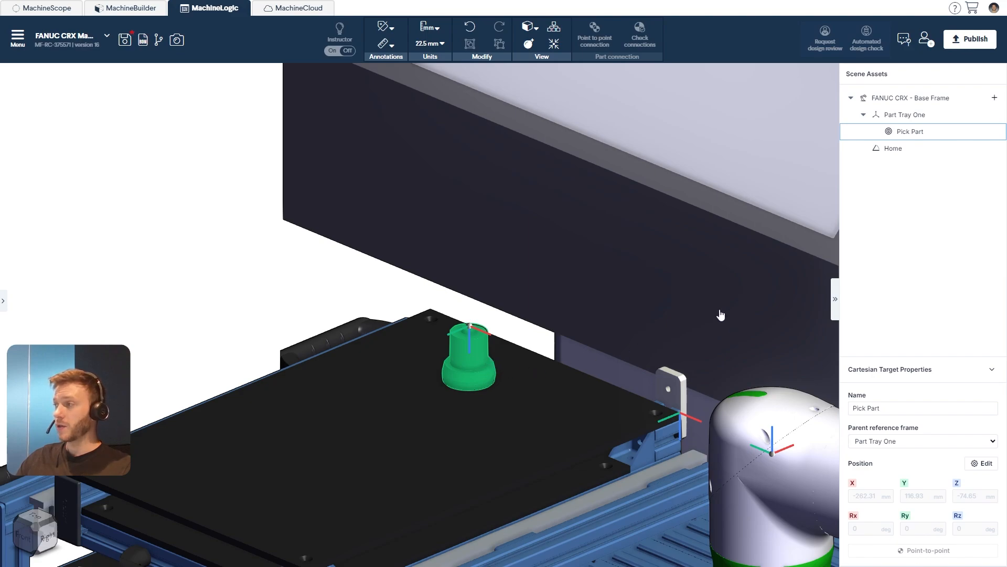
Duplicate the Pick Part target and raise the copy straight above the part to about Z -147 mm
right_click(909, 119)
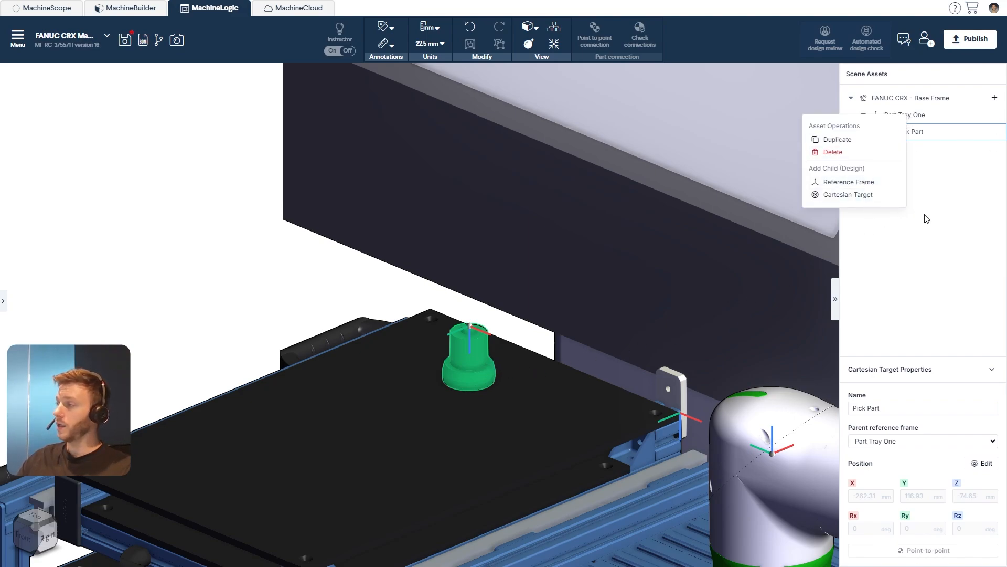
click(946, 227)
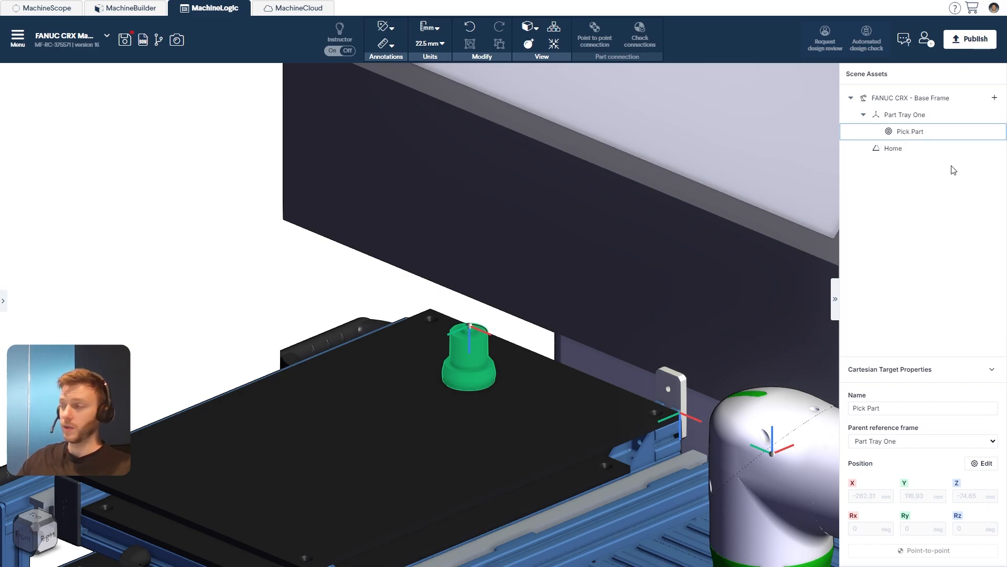
right_click(909, 137)
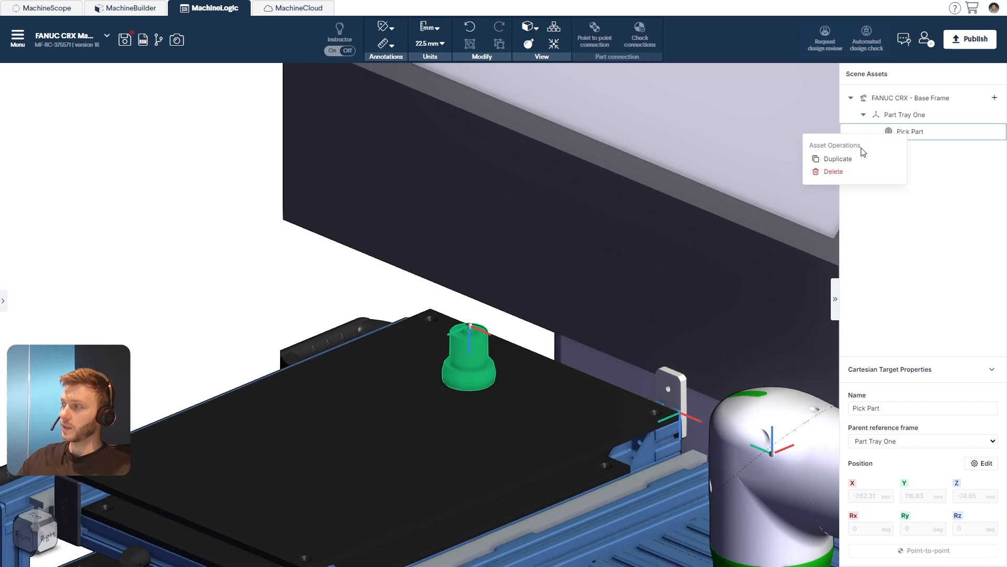
click(853, 160)
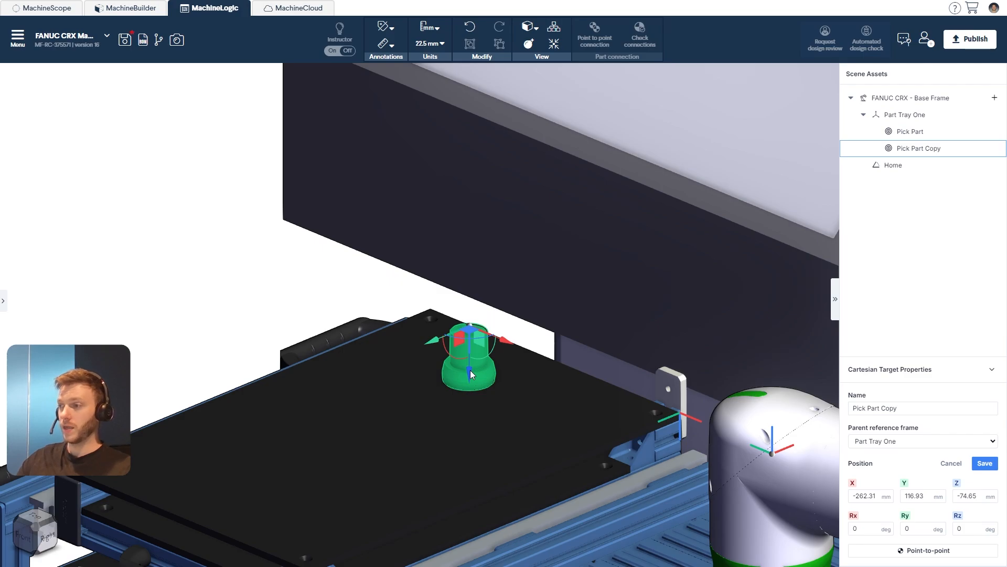
drag(469, 372, 474, 337)
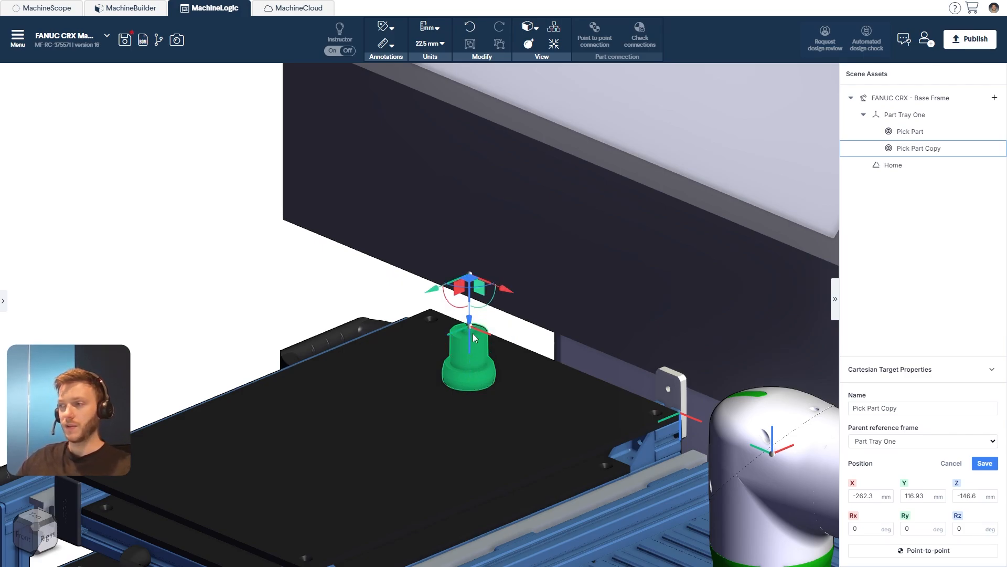
Rename the duplicated target to Pick Part Approach and save it
triple_click(856, 413)
text(Pick Part )
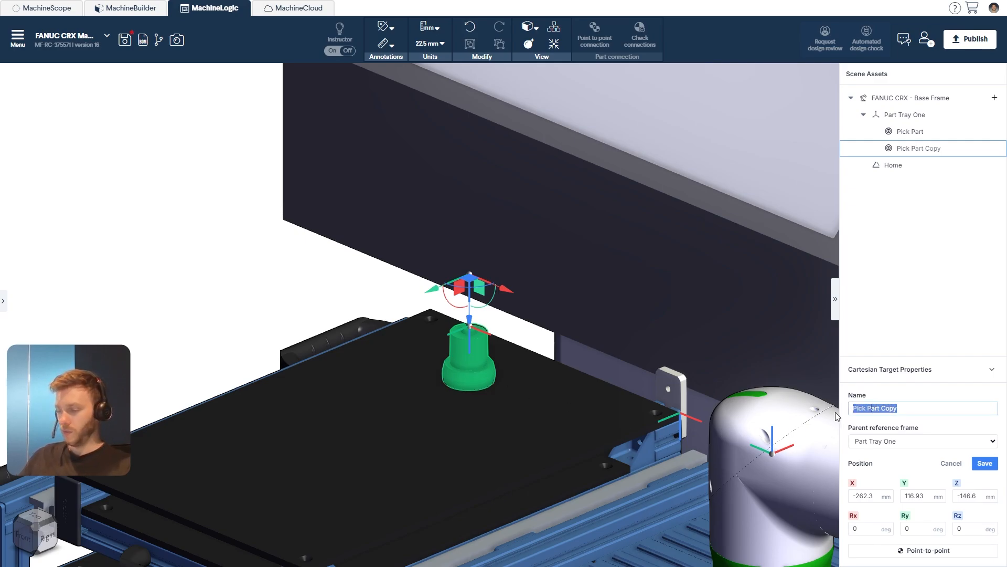
text(App)
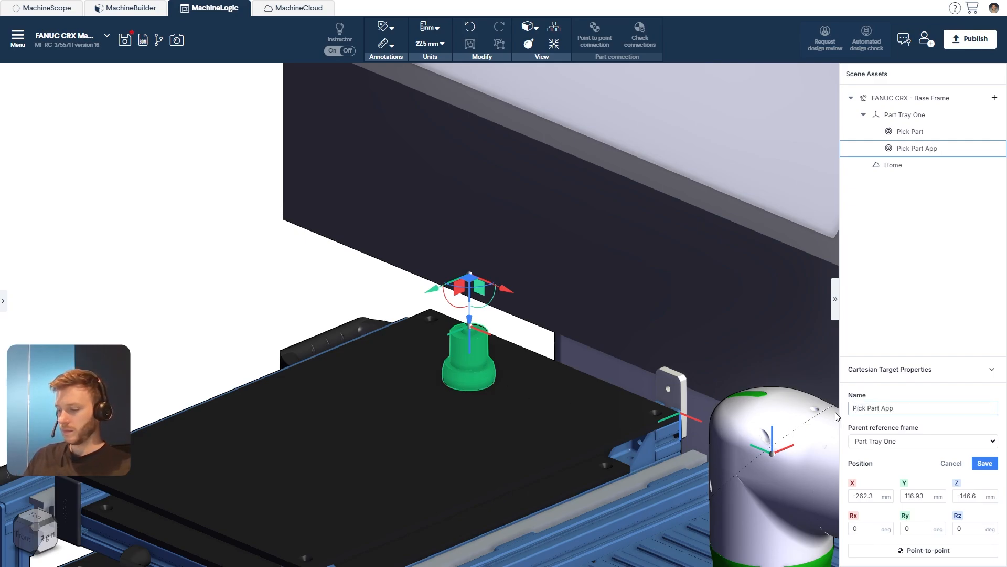
text(roach)
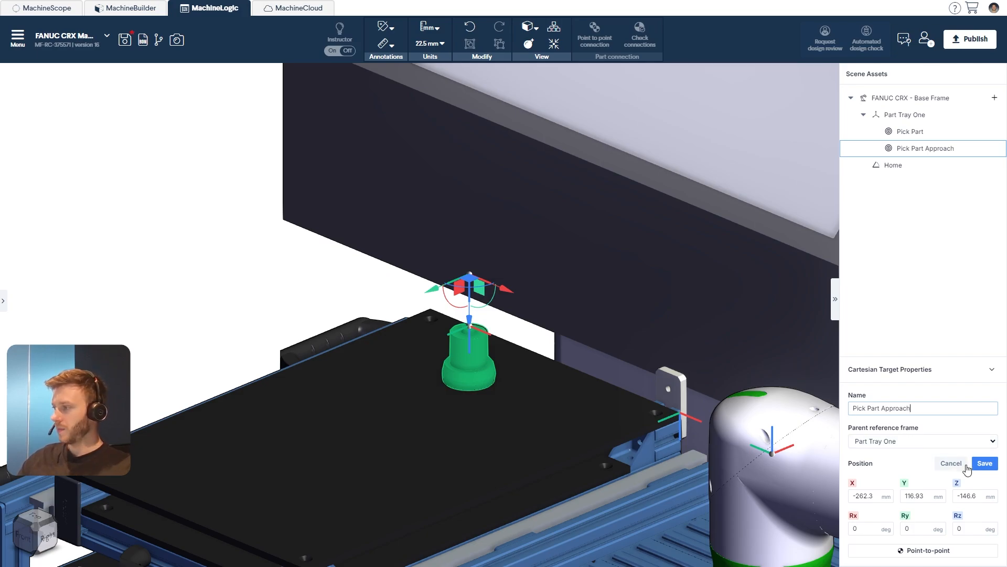
click(985, 463)
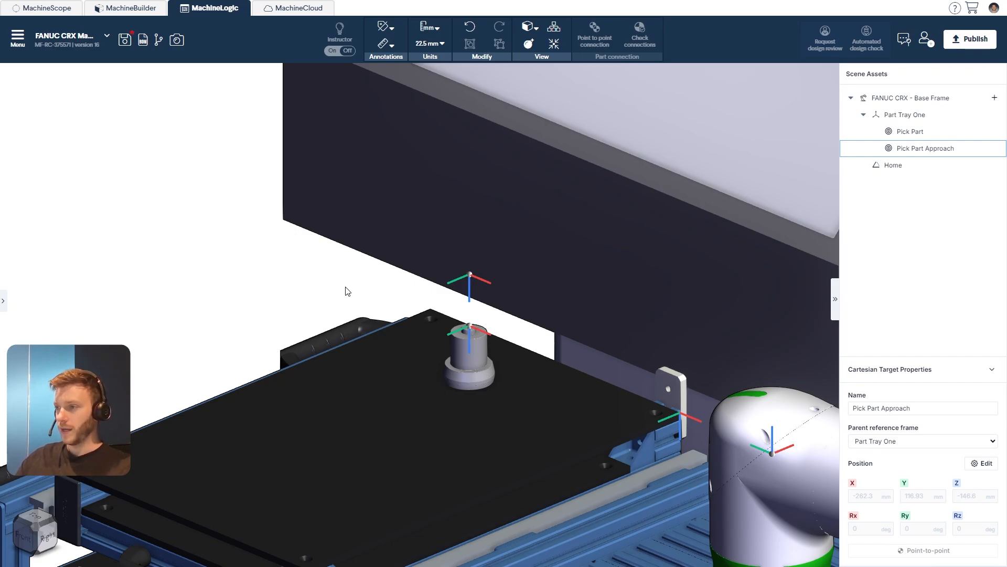
Duplicate the Part Tray One frame with its targets and place the copy point-to-point on the matching corner of the second cart's top tray
key(f)
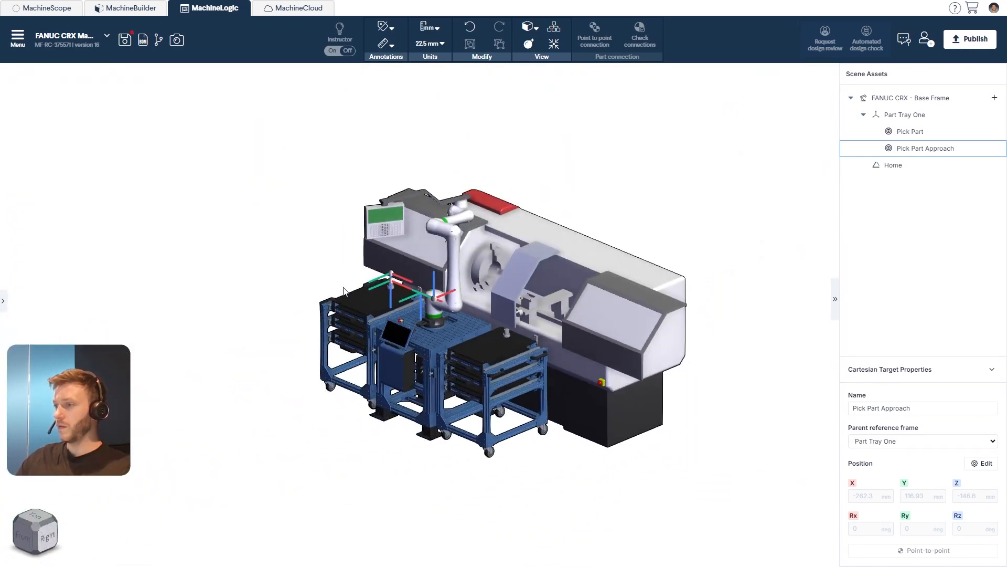
scroll(353, 276, up, 2)
right_drag(351, 272, 235, 260)
scroll(236, 260, up, 1)
click(234, 262)
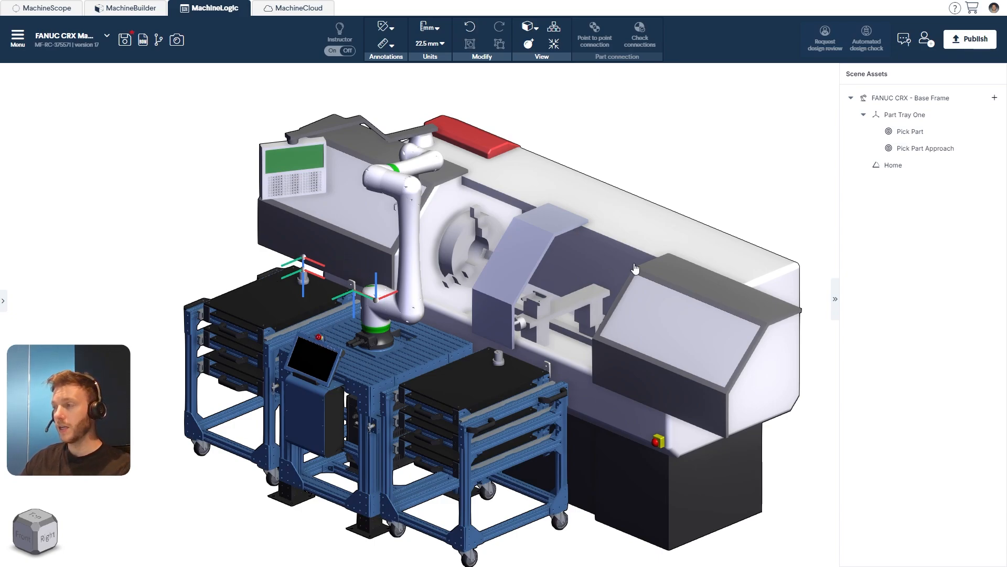
right_click(913, 121)
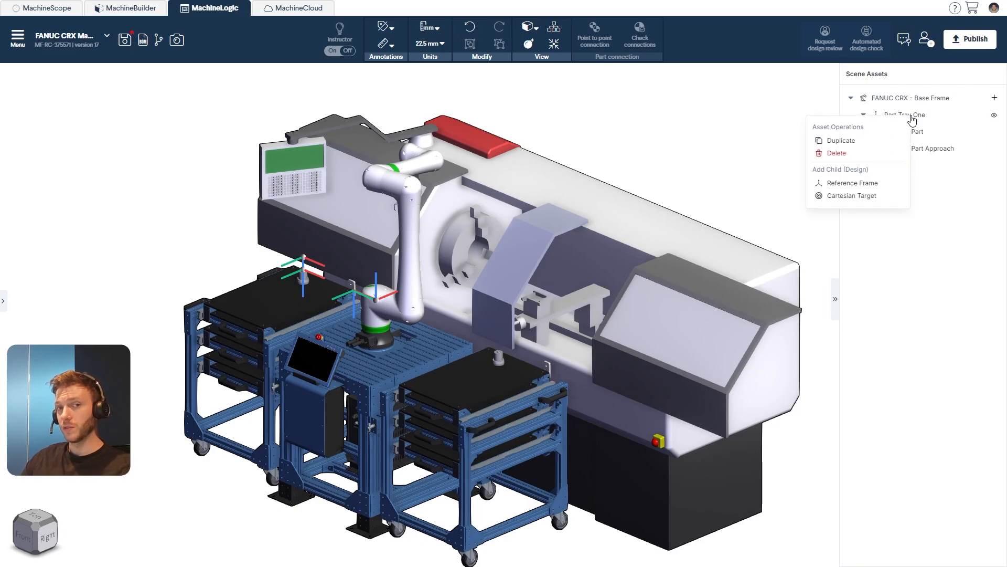
click(851, 142)
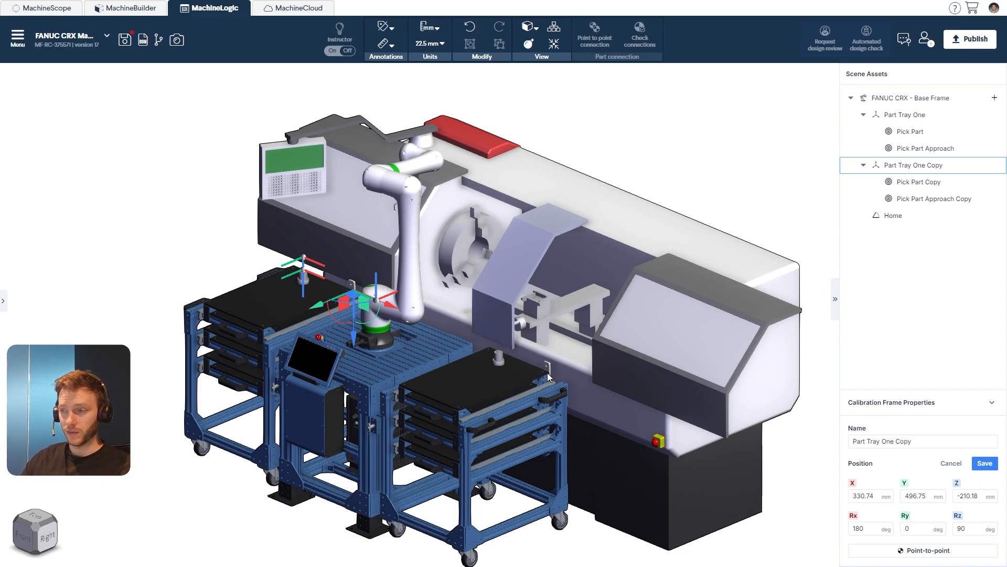
click(915, 552)
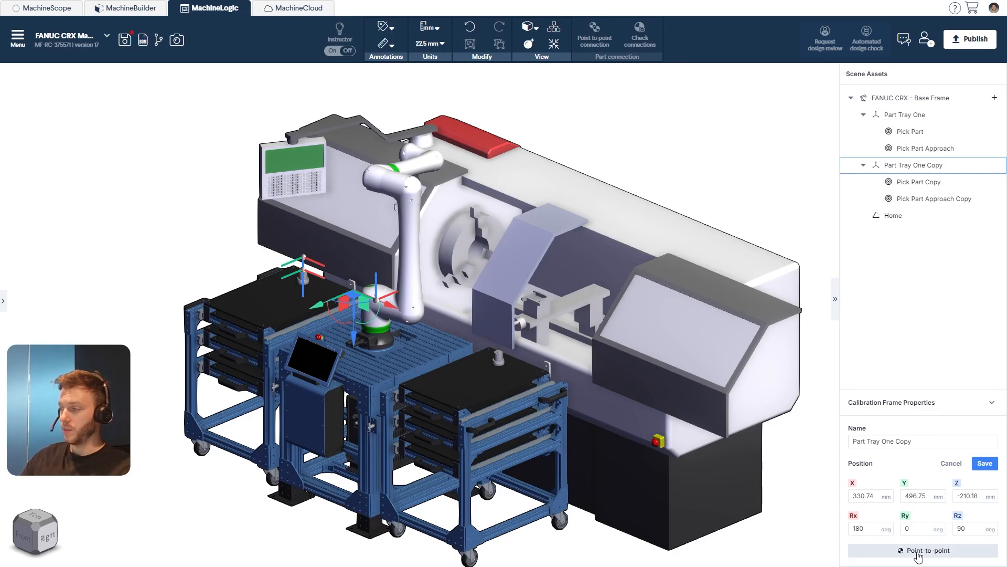
scroll(547, 376, up, 10)
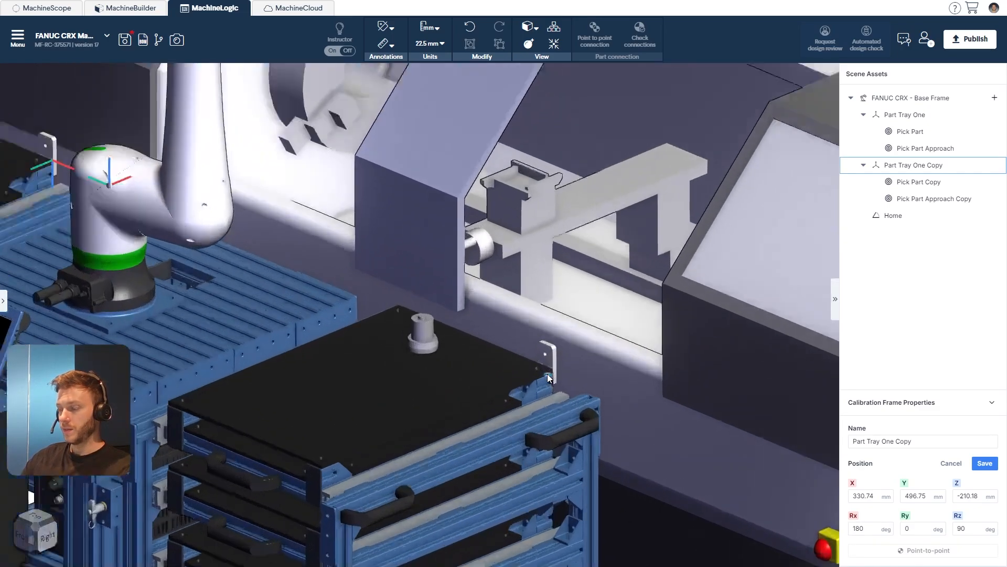
scroll(547, 374, up, 5)
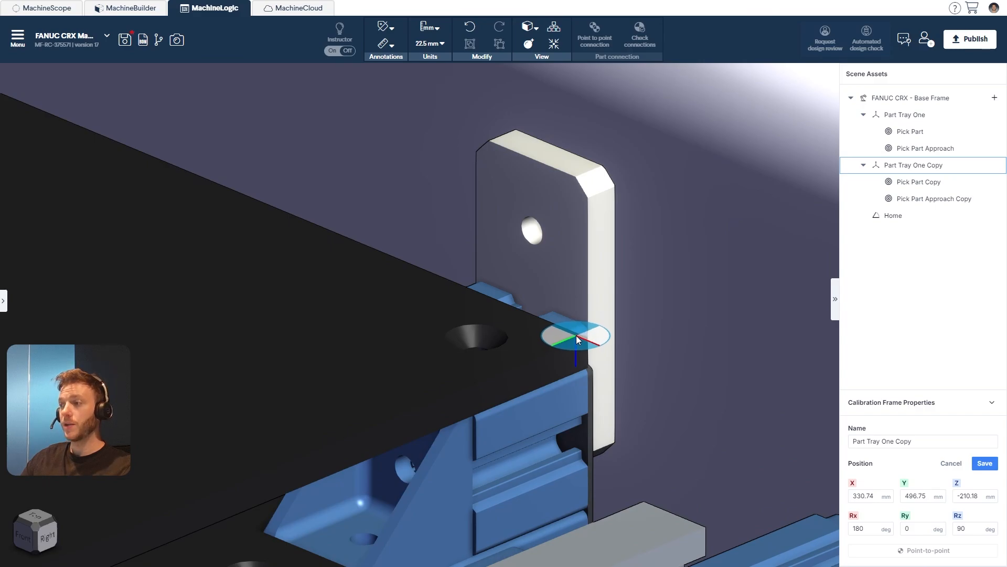
click(577, 335)
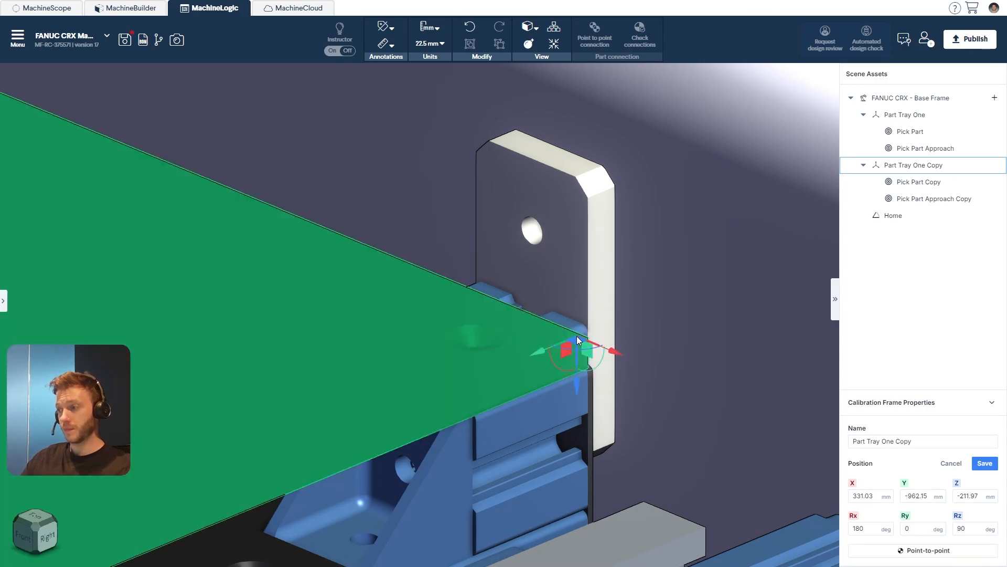
Rename the duplicated frame to Part Tray Two and save it
scroll(578, 336, down, 8)
scroll(577, 335, down, 5)
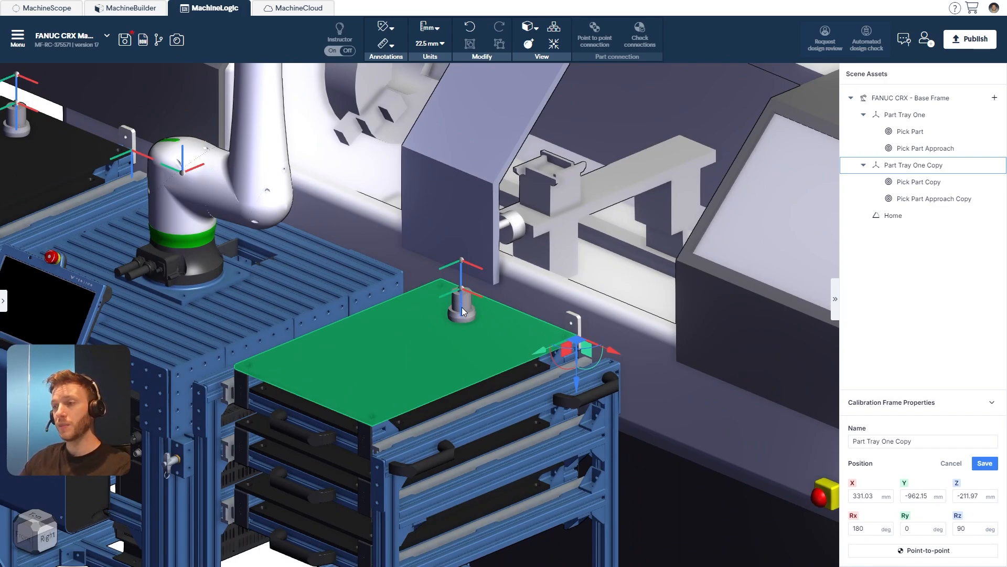
click(892, 440)
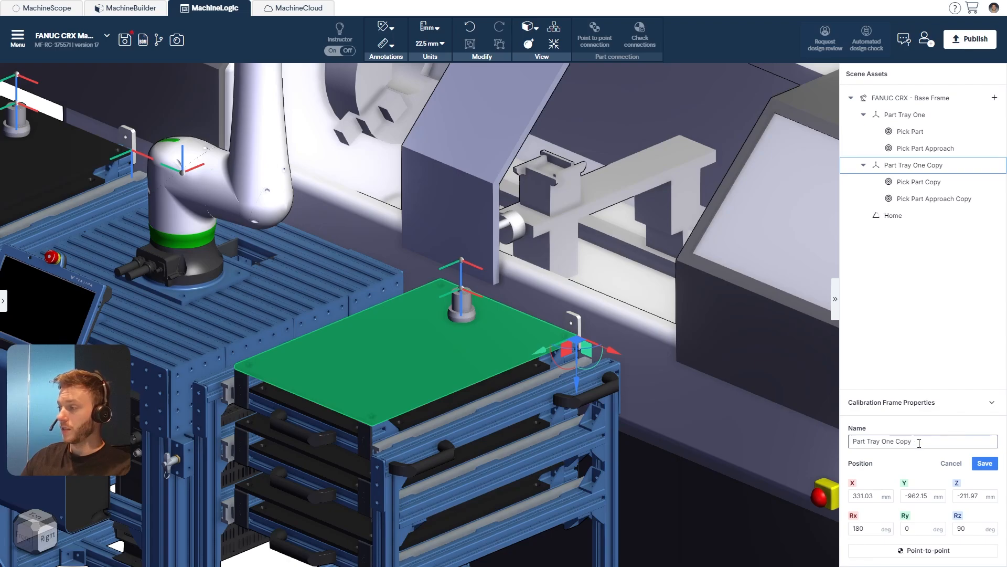
drag(916, 443, 853, 447)
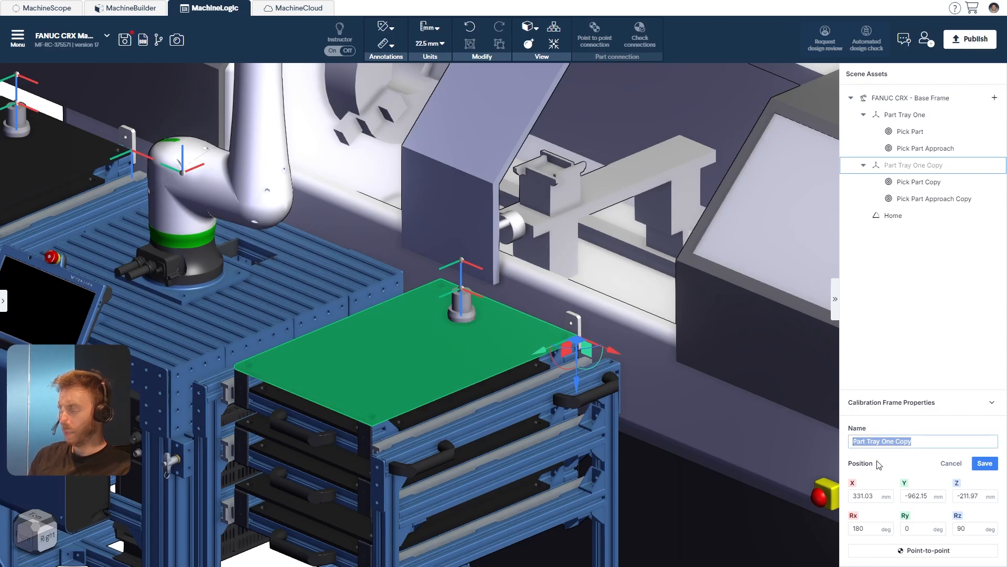
text(Part T)
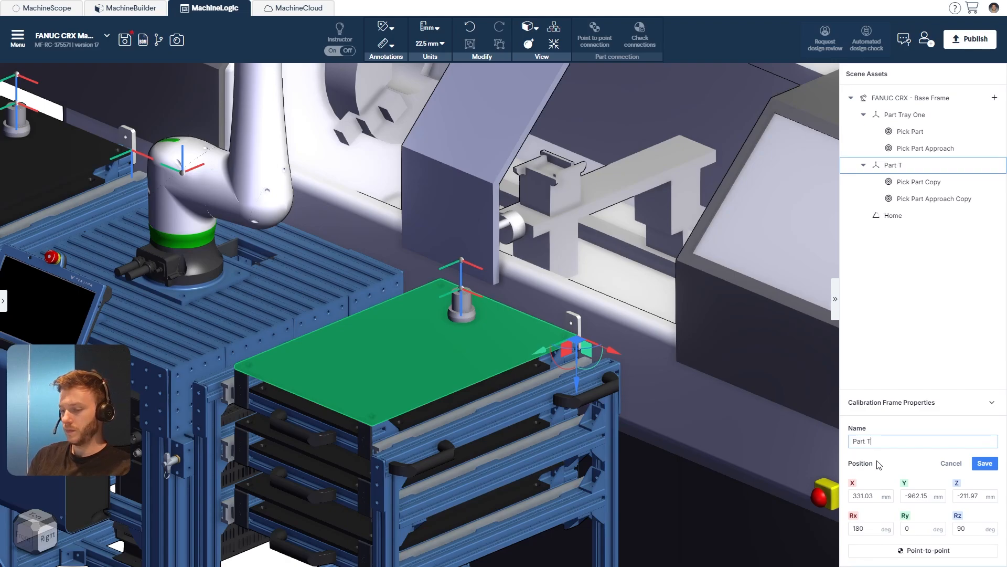
text(ray Two)
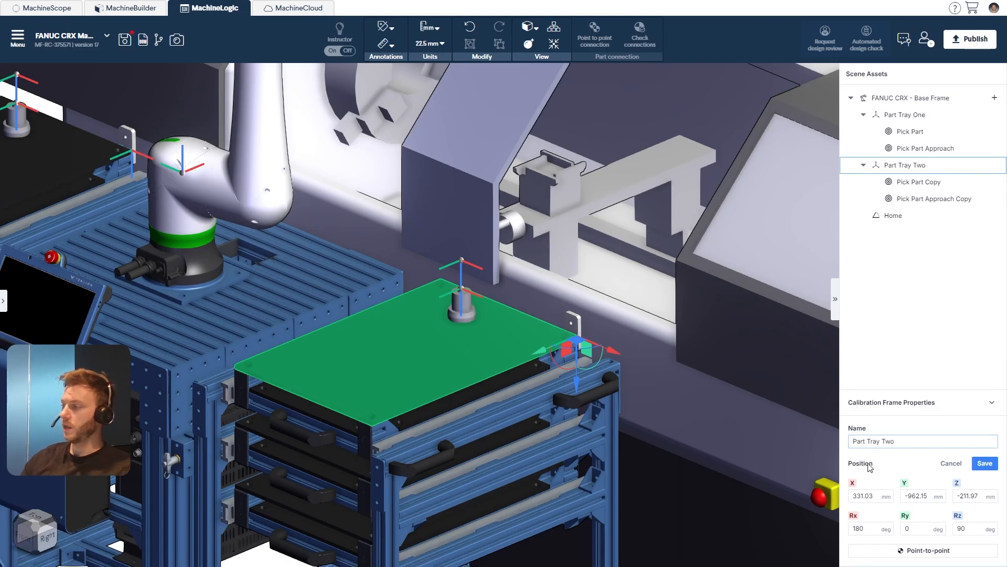
click(983, 463)
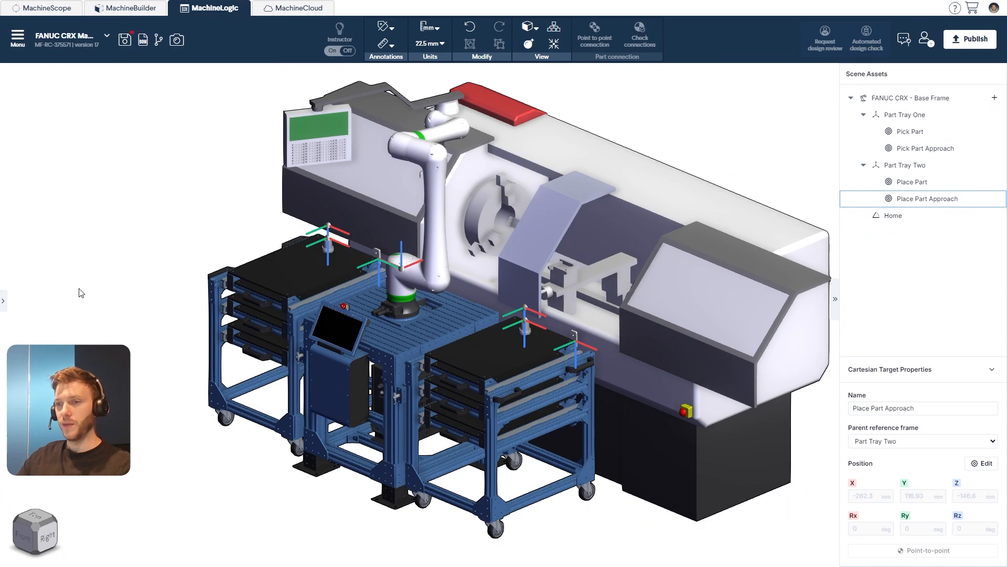
Open the code-free Machine Tending Demo application for programming
click(9, 303)
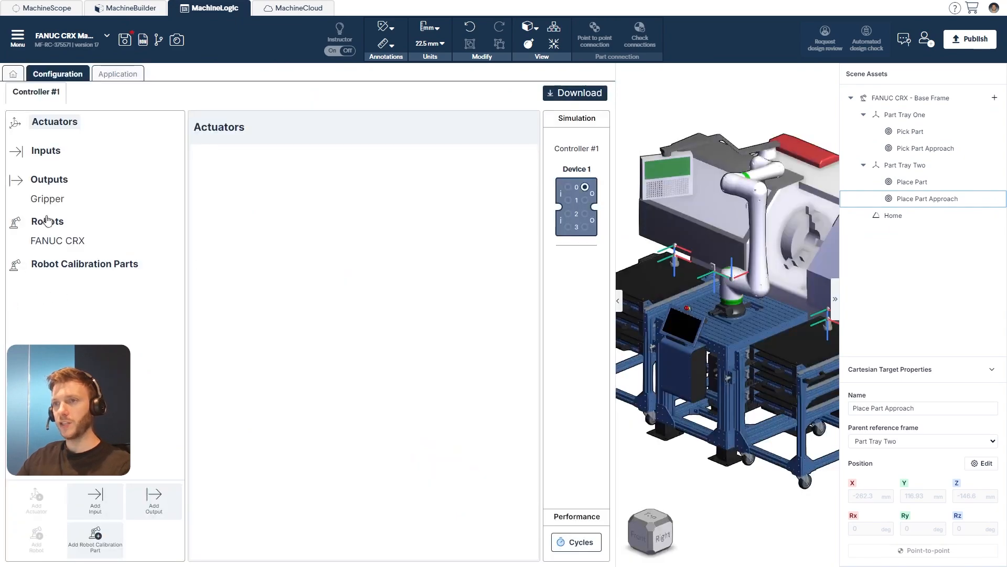
click(13, 74)
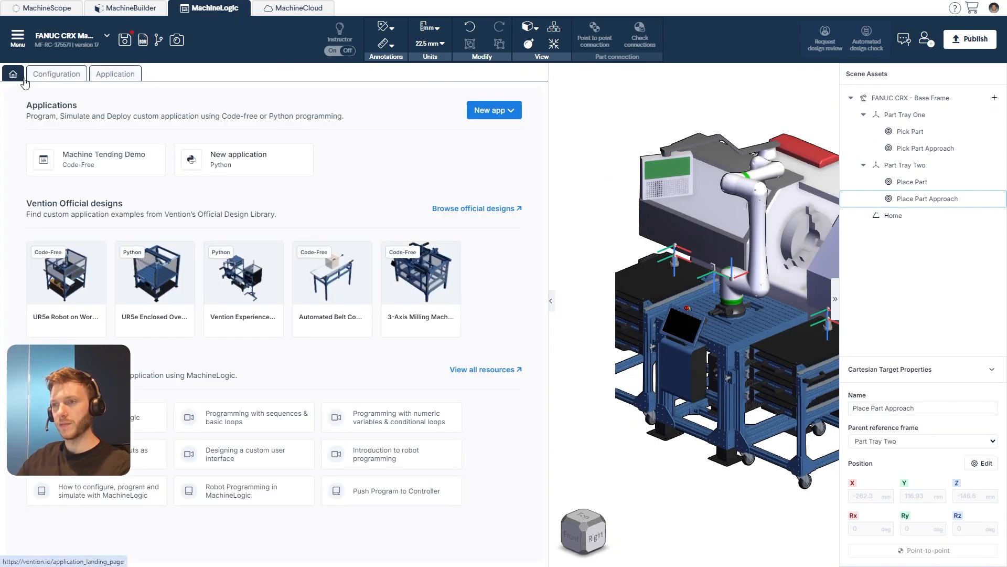
click(97, 167)
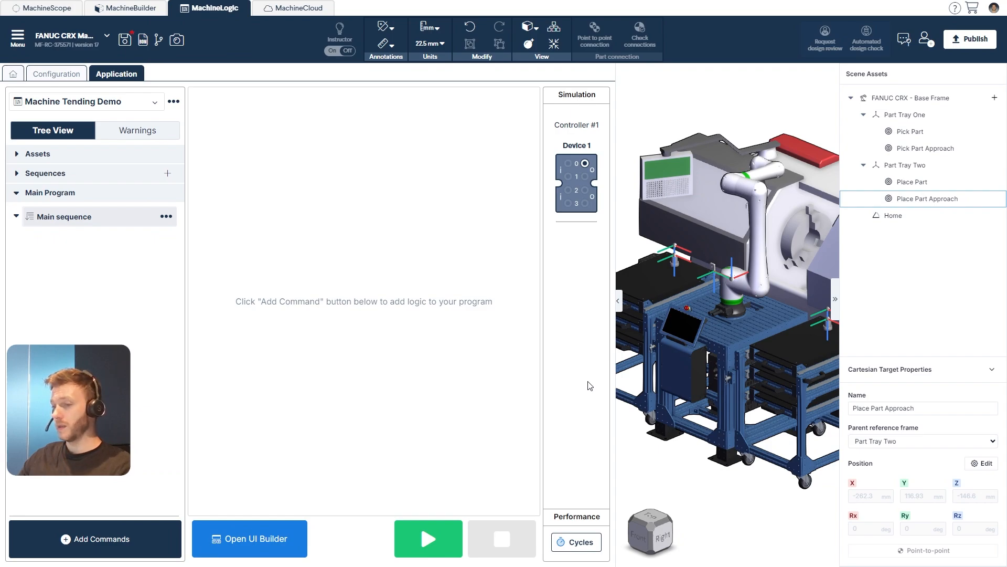
Add a Robot Move command with three targets to the main sequence
click(113, 548)
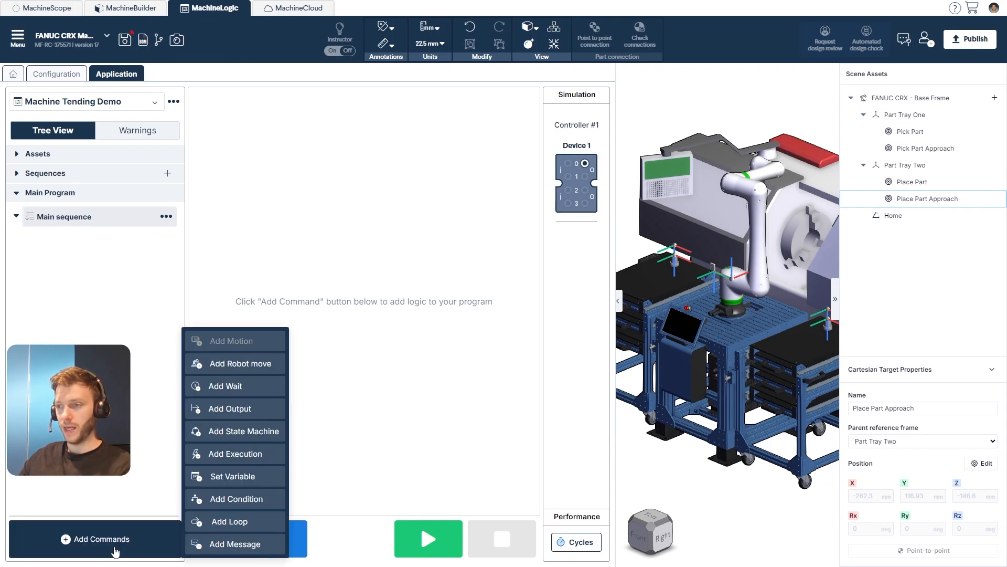
click(256, 369)
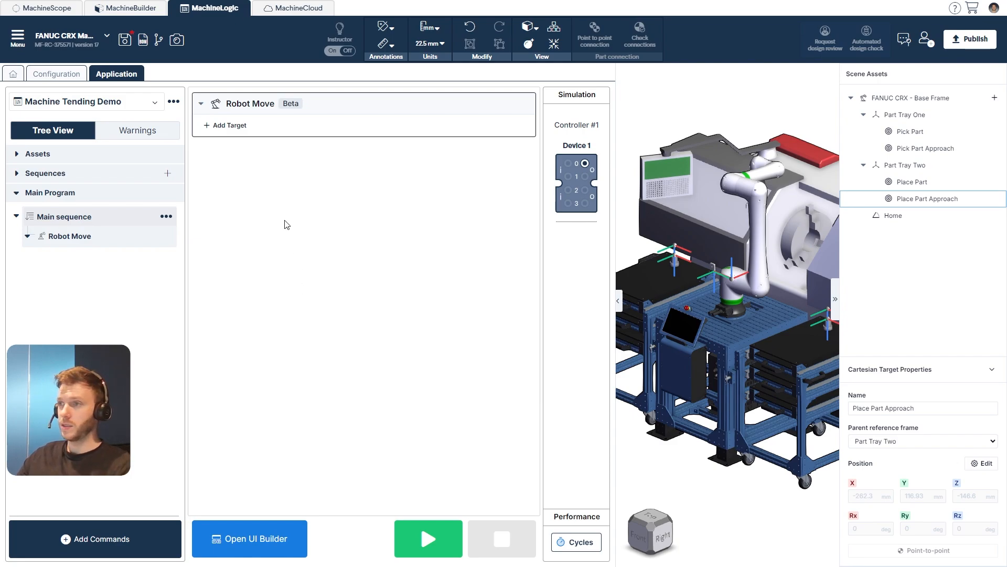
click(229, 126)
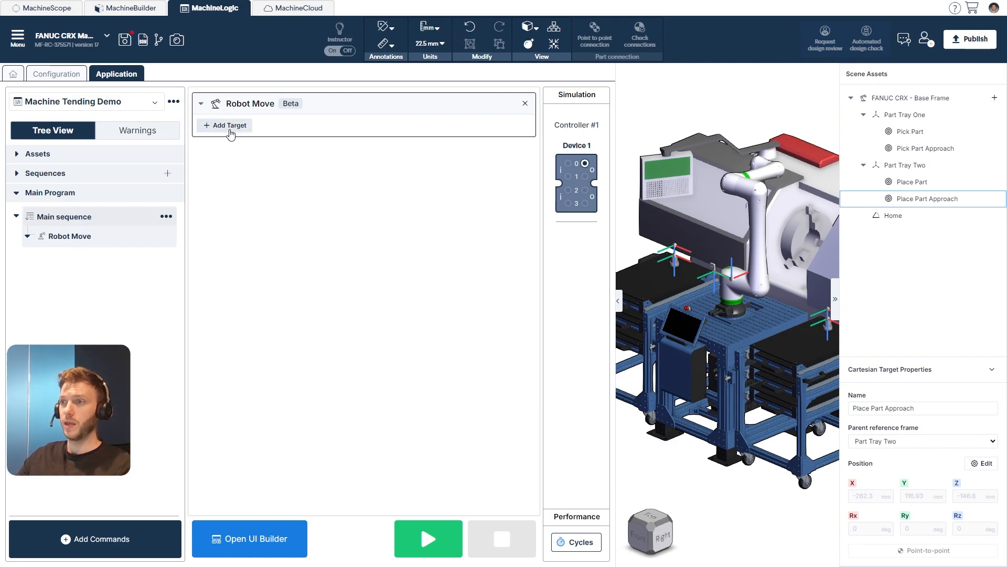
click(229, 185)
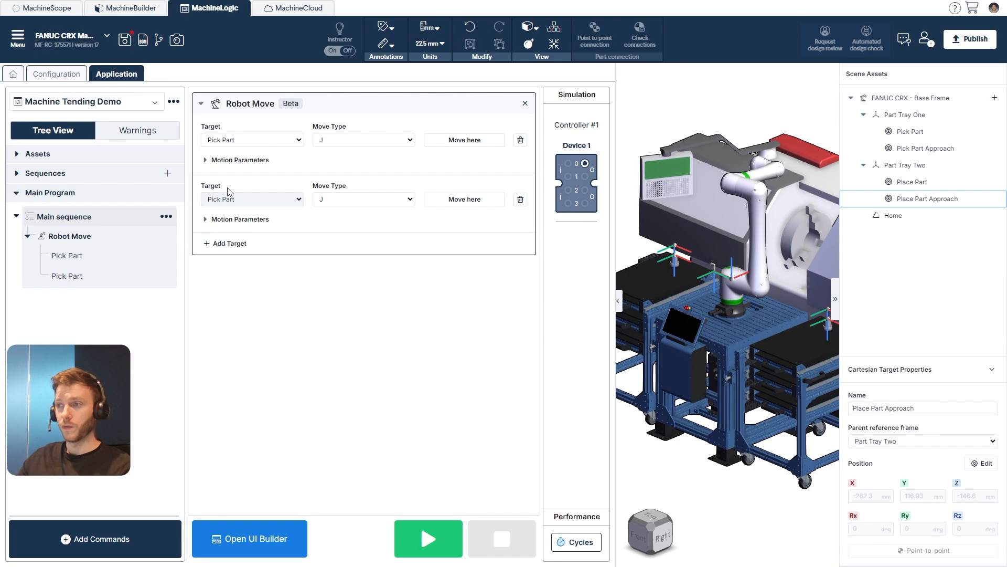
click(225, 243)
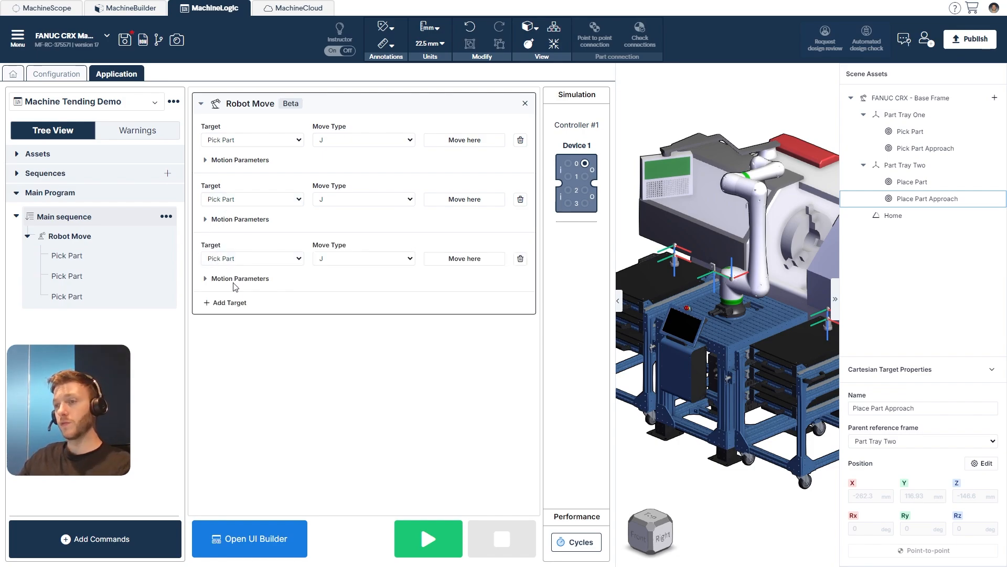
Set the three Robot Move targets, in order, to Home, Pick Part Approach and Pick Part
click(273, 140)
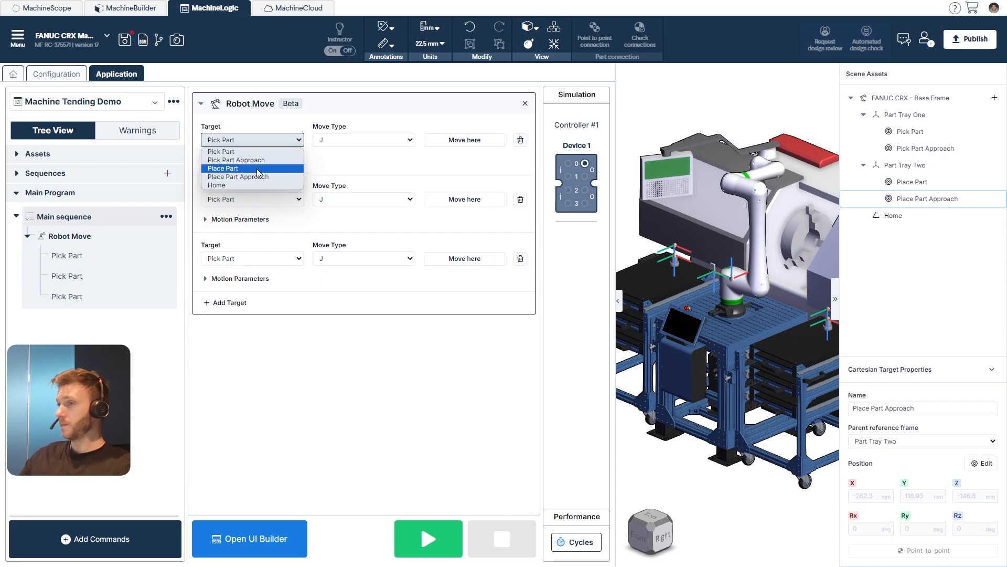
click(222, 185)
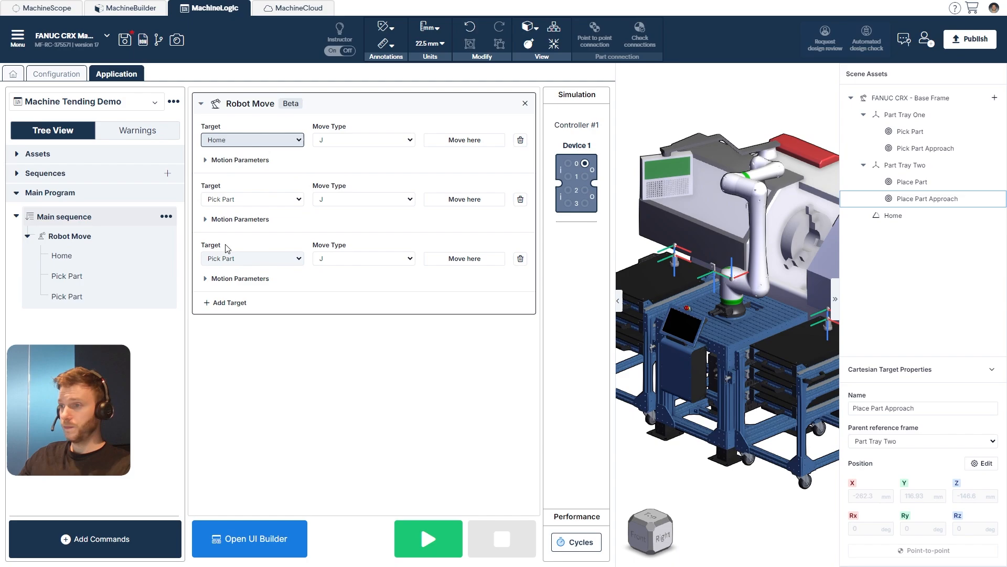
click(248, 199)
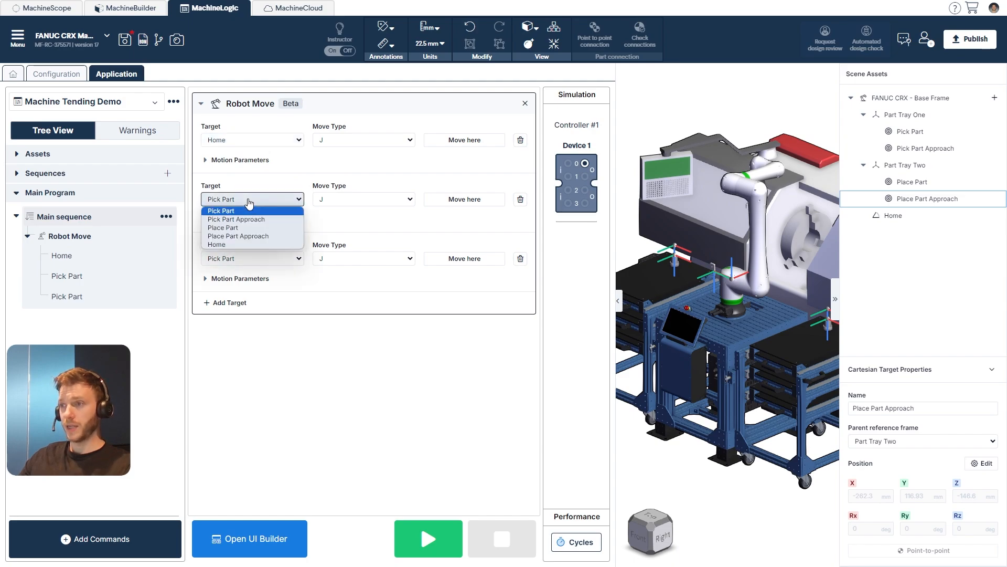
click(272, 219)
click(233, 258)
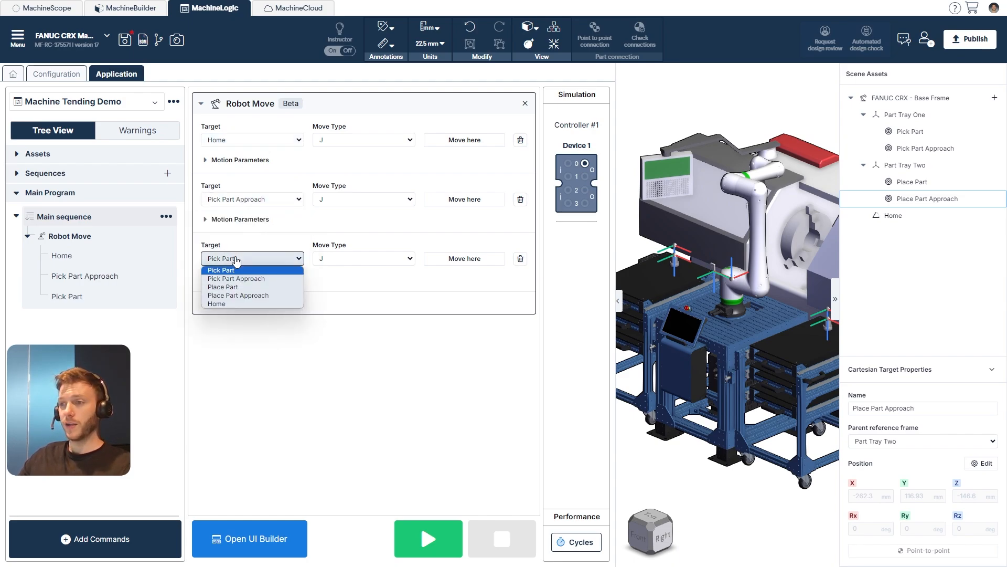
click(230, 271)
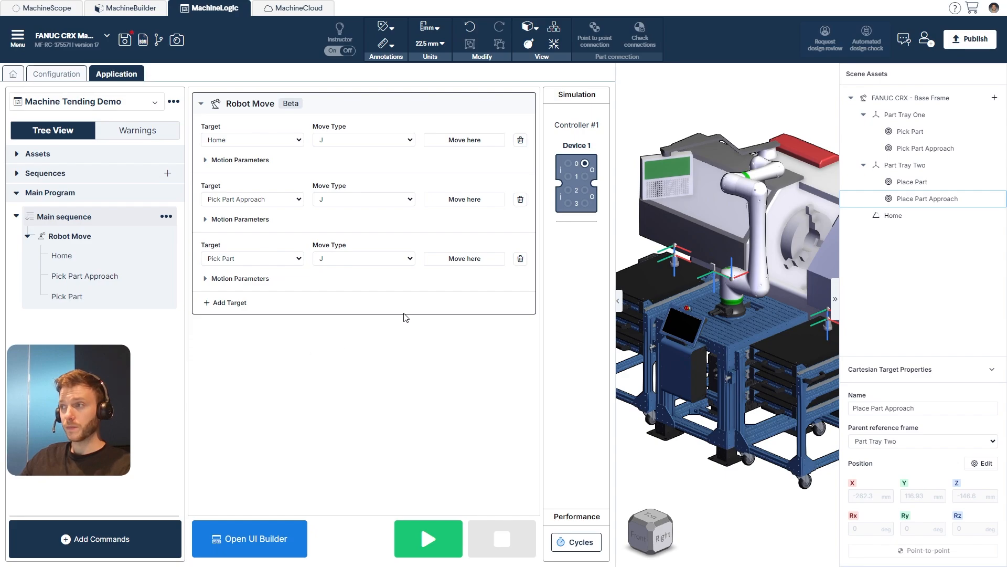
Preview the robot at the Pick Part Approach, Pick Part and Home targets, finishing at Home
click(461, 200)
click(459, 259)
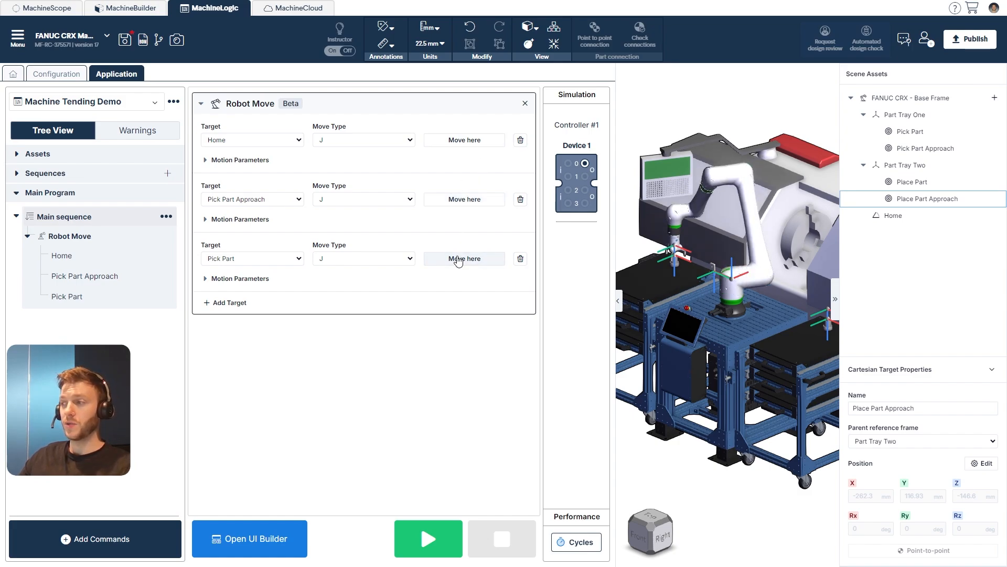
click(463, 203)
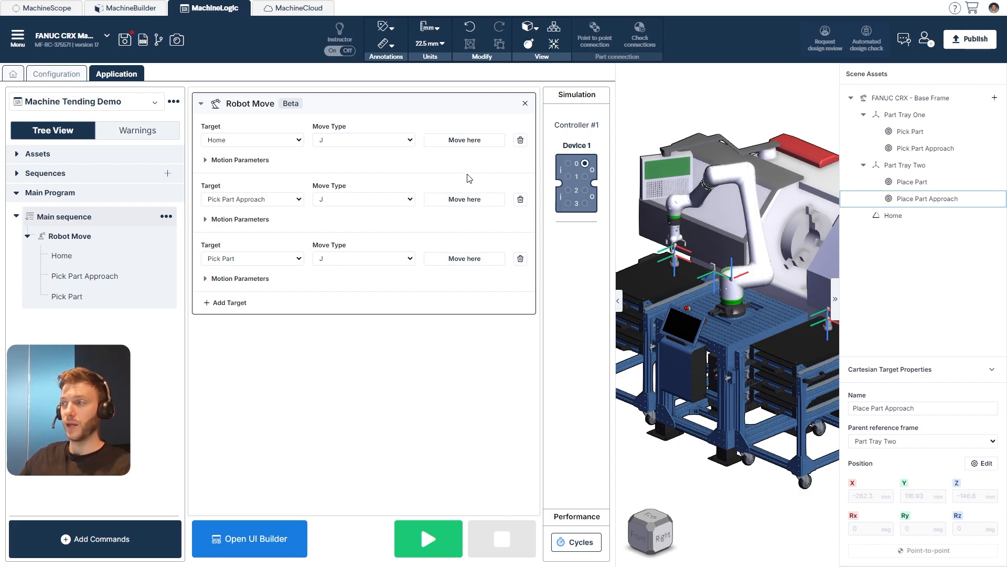
click(463, 147)
click(458, 202)
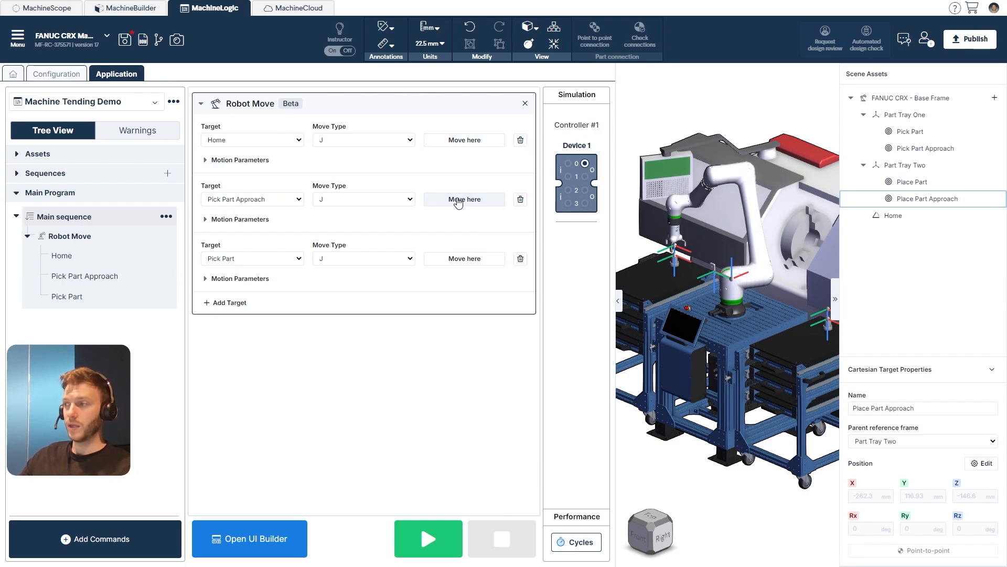
click(459, 259)
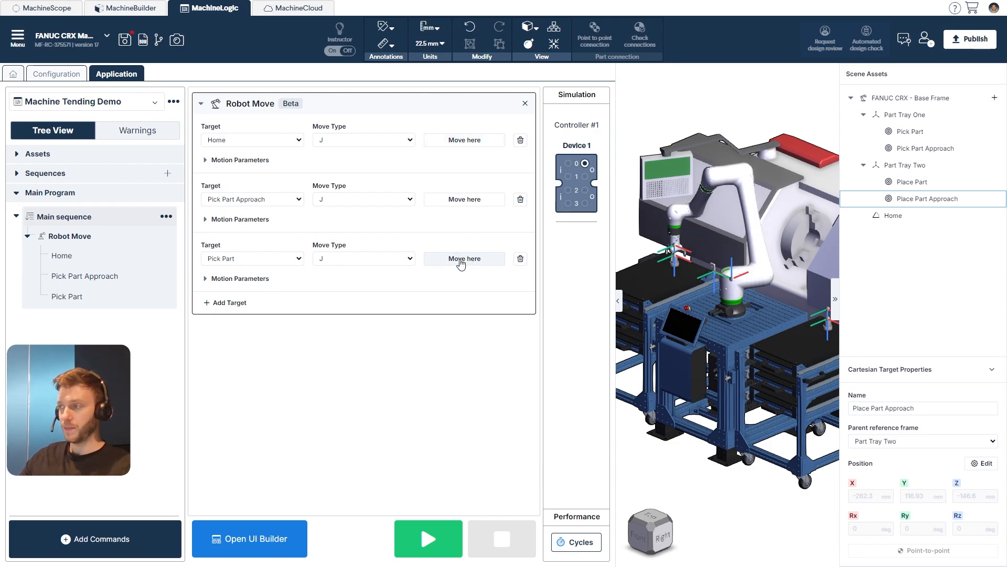
click(468, 142)
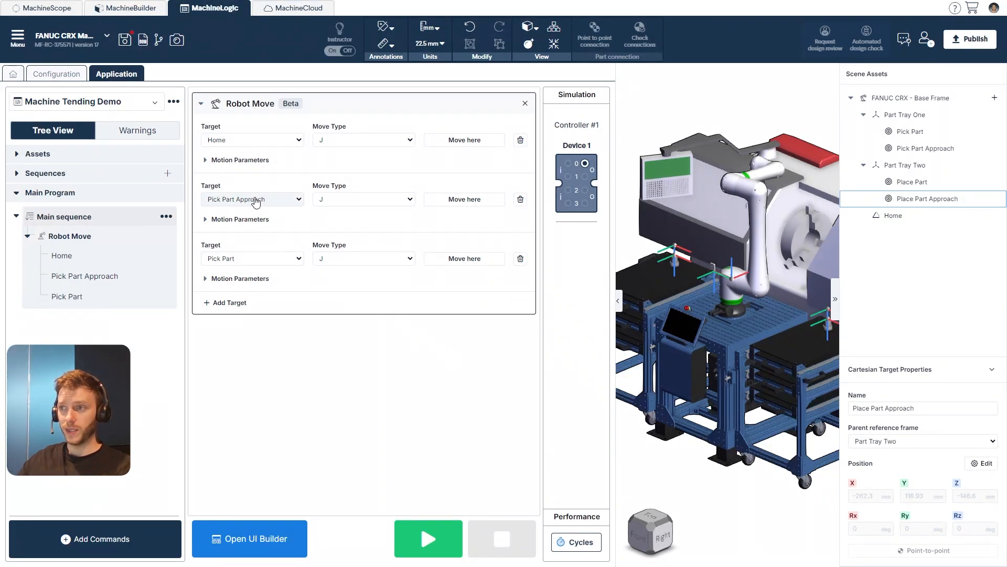
Expand the Home target's motion parameters and examine its move type options, keeping type J
click(234, 160)
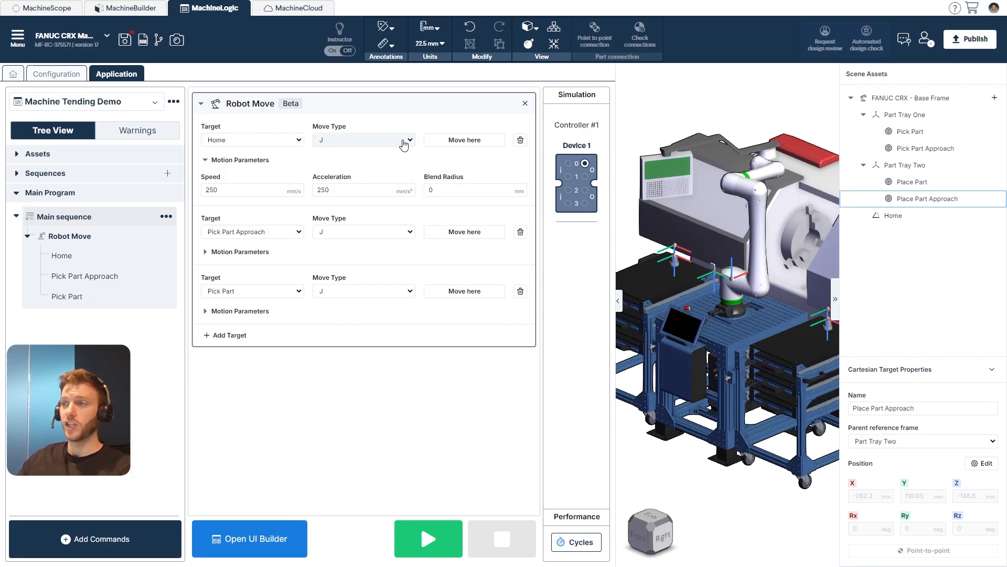
click(403, 144)
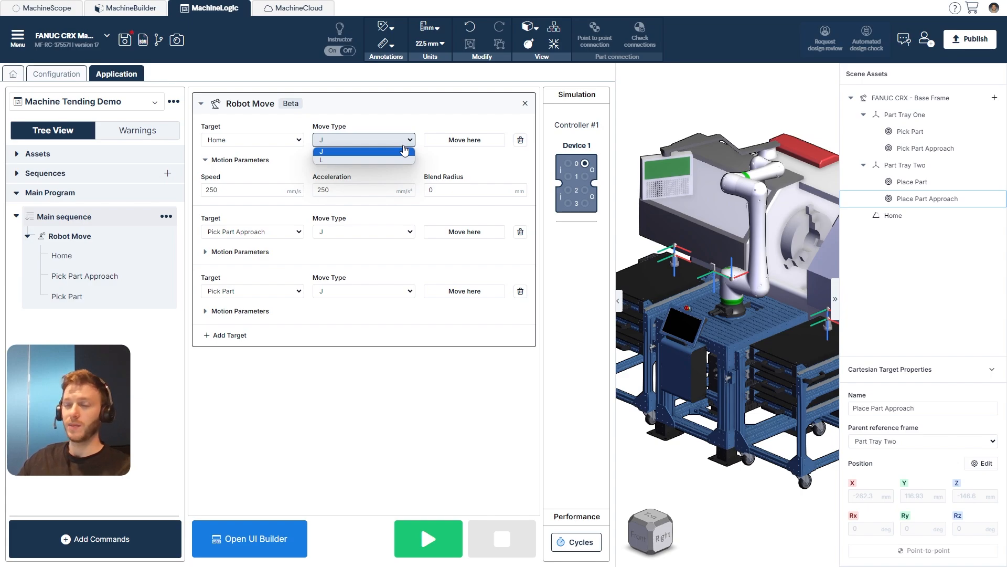
click(387, 326)
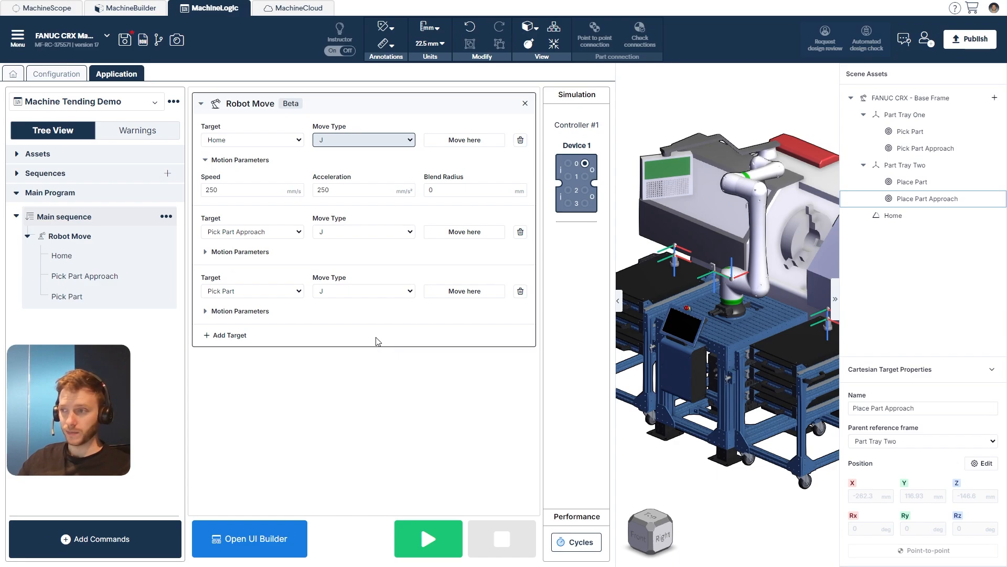
Set the Pick Part target's move type to L in the first Robot Move
click(382, 292)
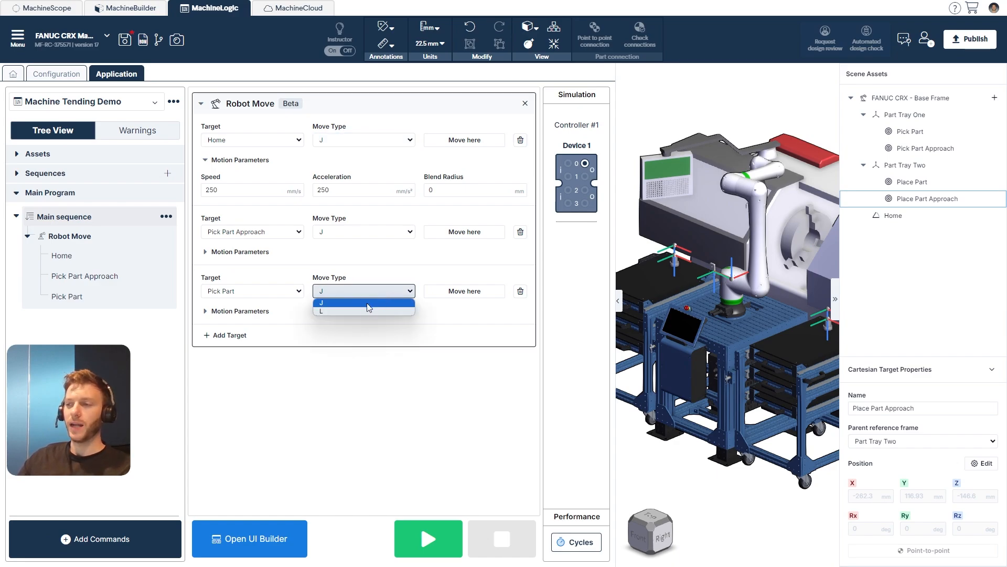
click(338, 311)
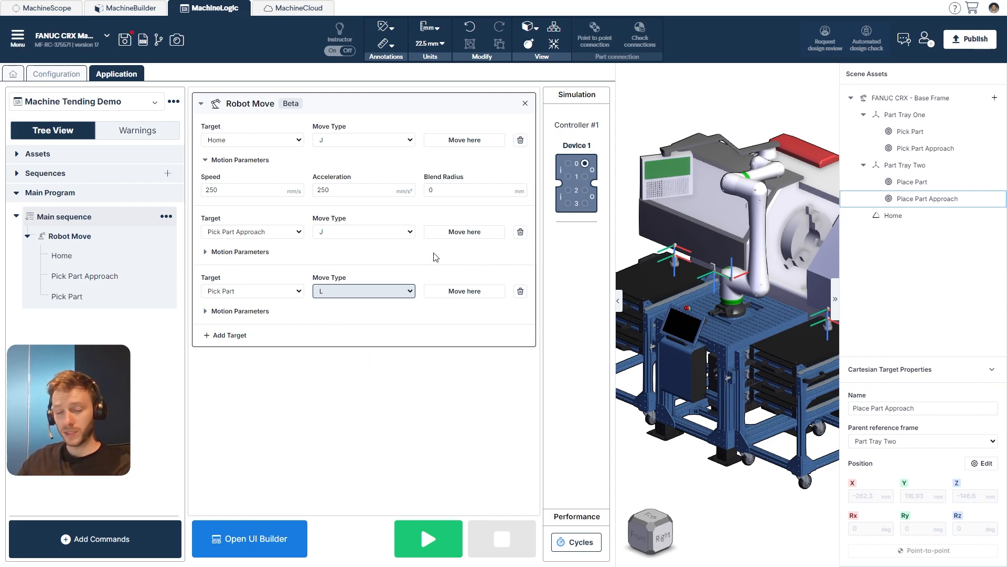
click(353, 412)
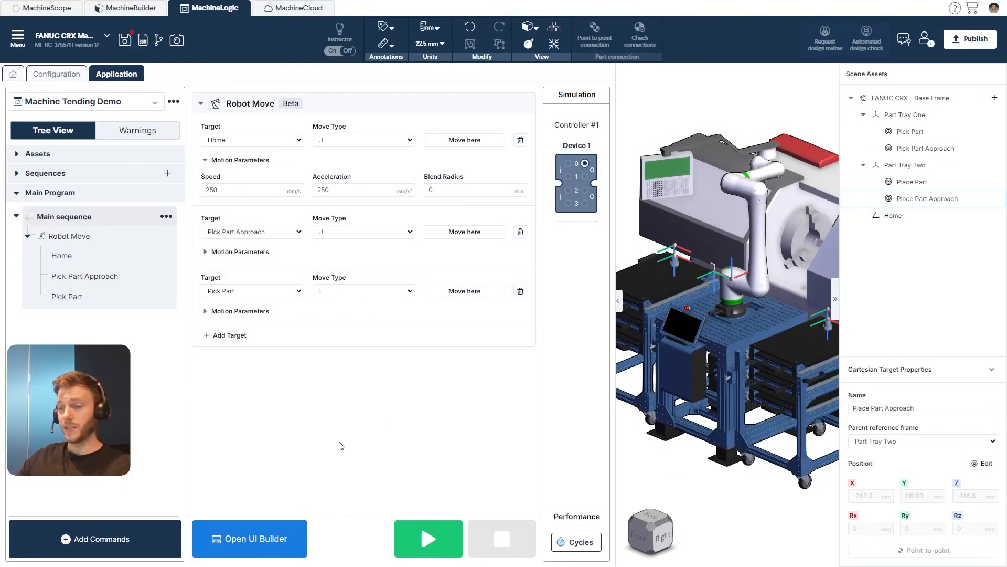
Add an output command followed by a wait command after the first Robot Move
click(168, 535)
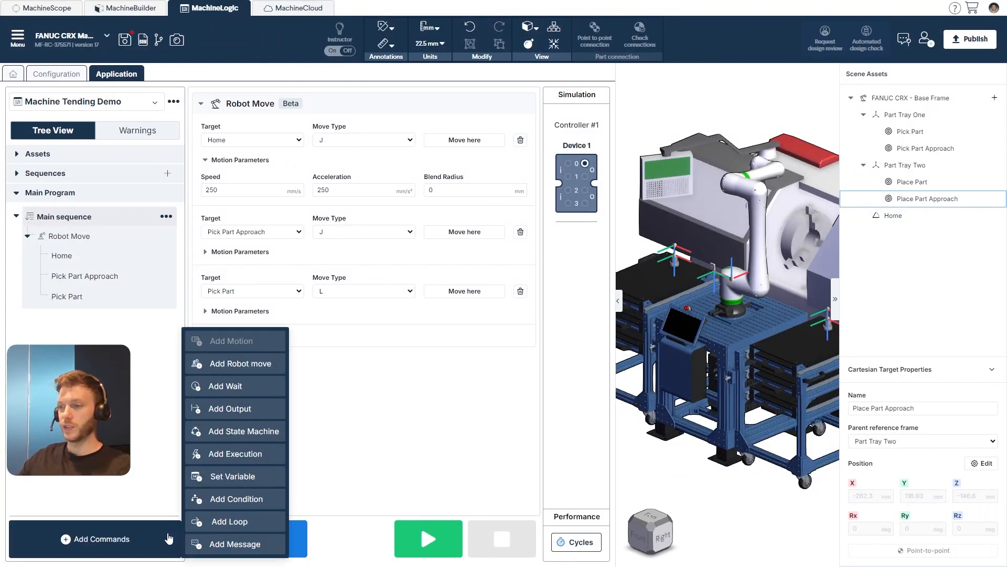
click(234, 409)
click(226, 386)
click(347, 484)
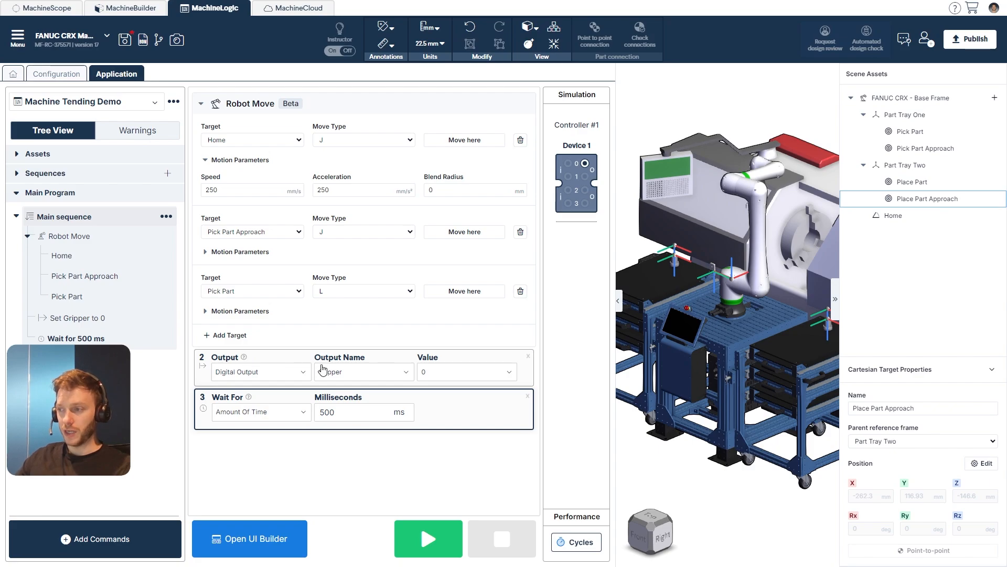
Set the Gripper digital output to 1 and the wait after it to 350 ms
click(440, 372)
click(441, 398)
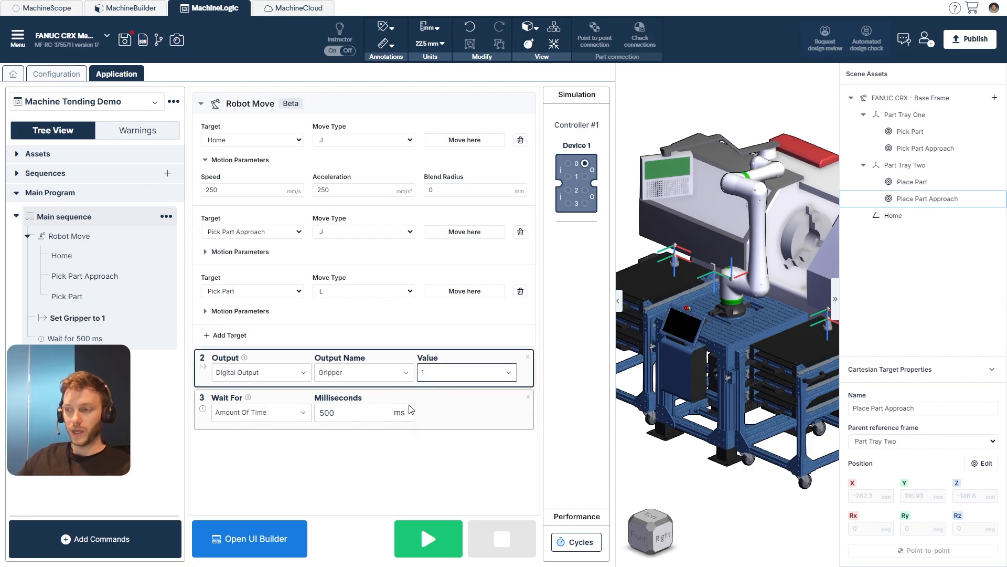
drag(359, 419, 315, 427)
text(350)
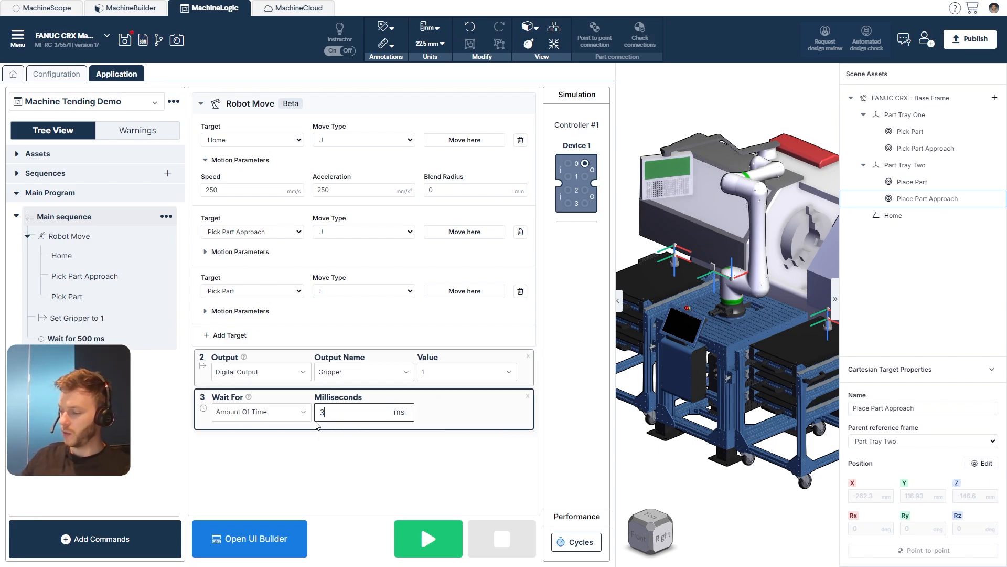
click(309, 449)
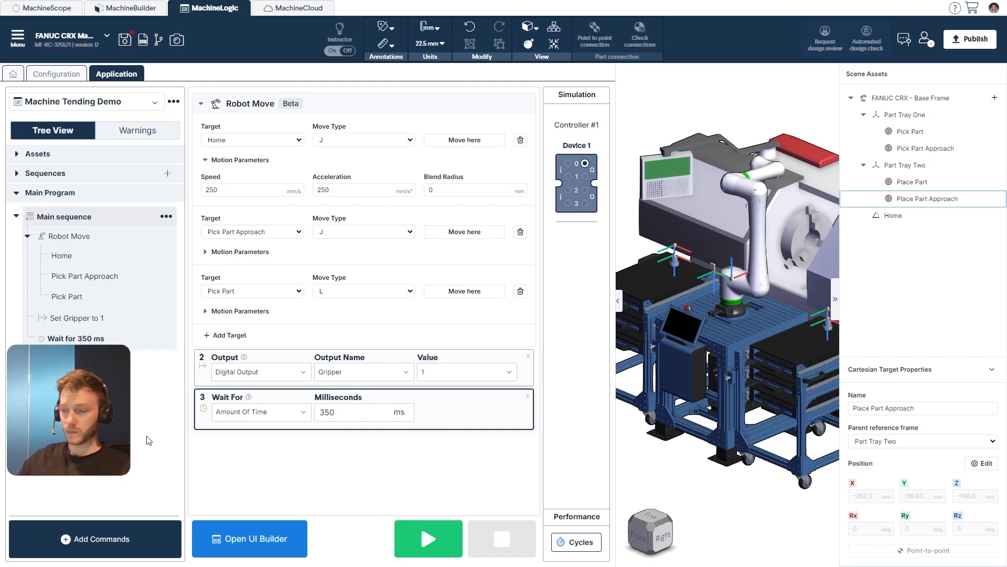
Add a second Robot Move with four targets after the 350 ms wait
click(88, 540)
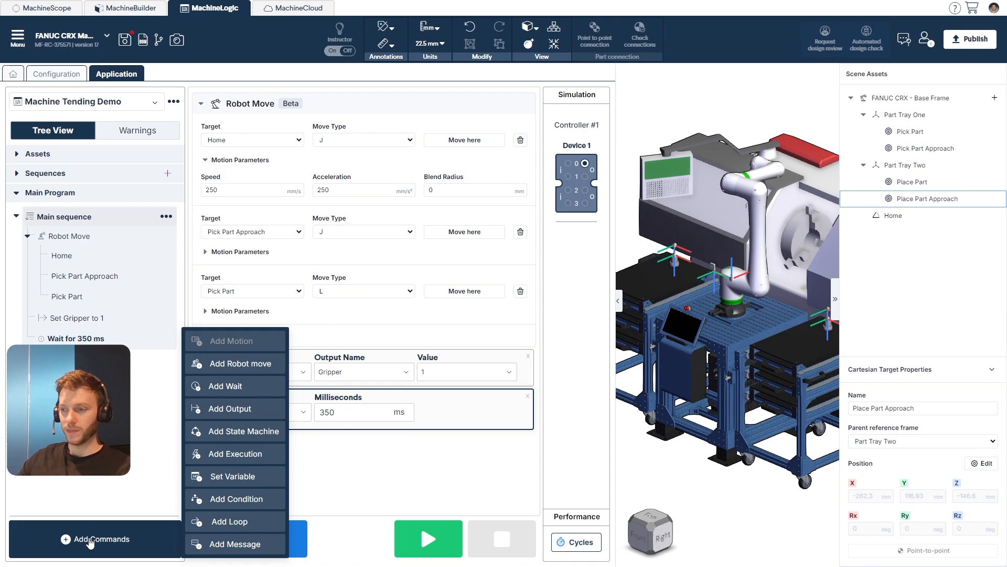
click(264, 364)
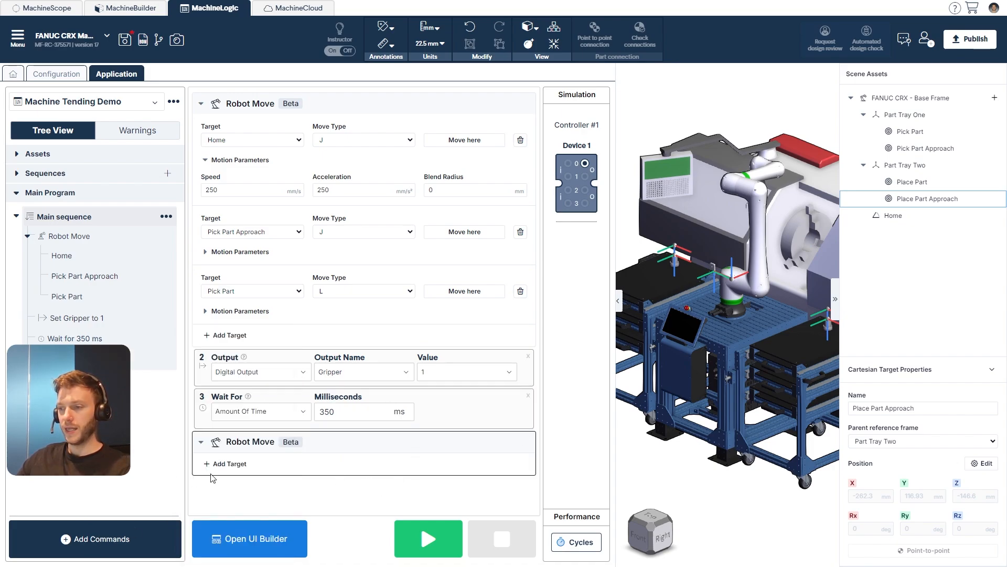
click(226, 464)
click(238, 498)
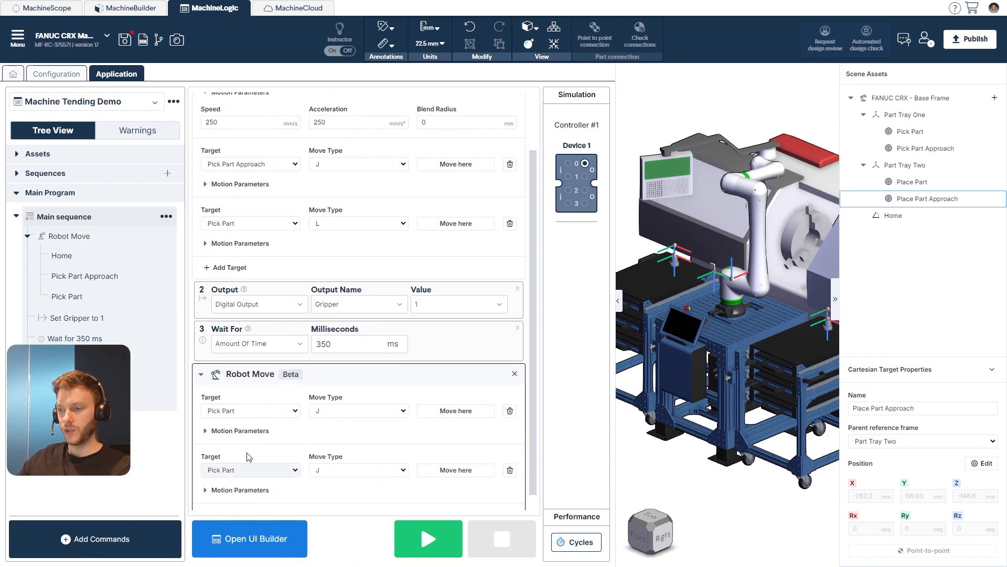
click(236, 499)
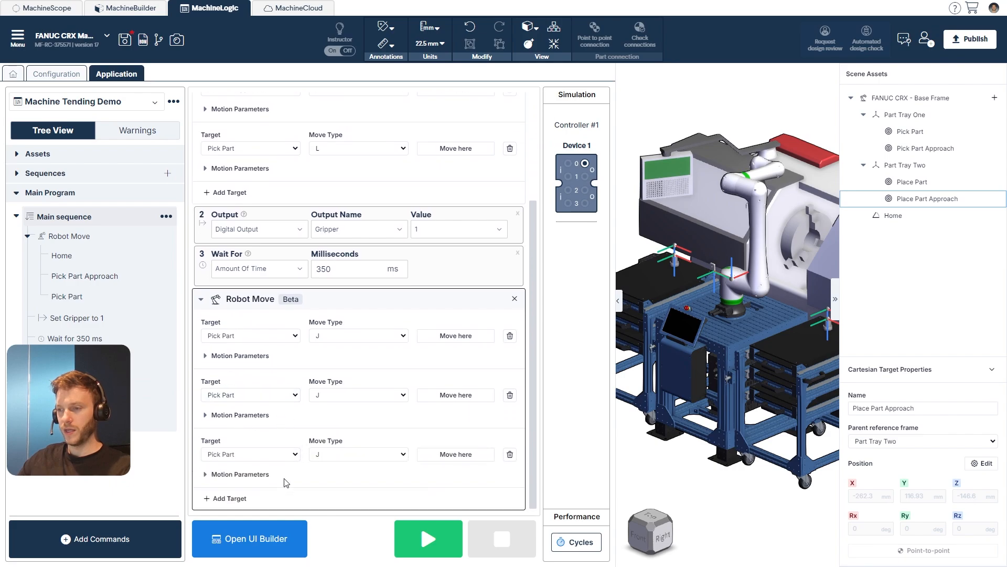
click(236, 498)
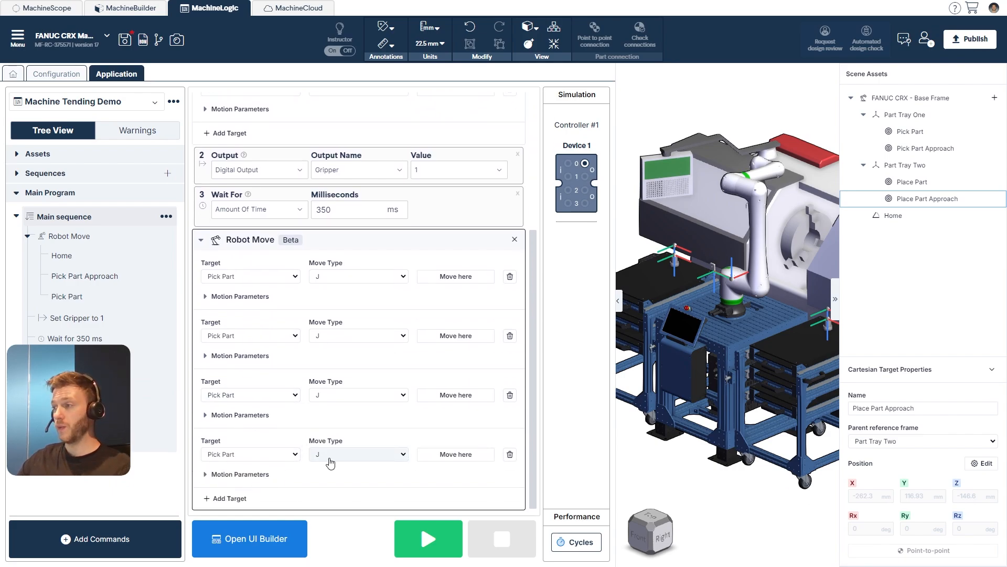
Set the second Robot Move's targets, in order, to Pick Part Approach, Home, Place Part Approach and Place Part
click(244, 277)
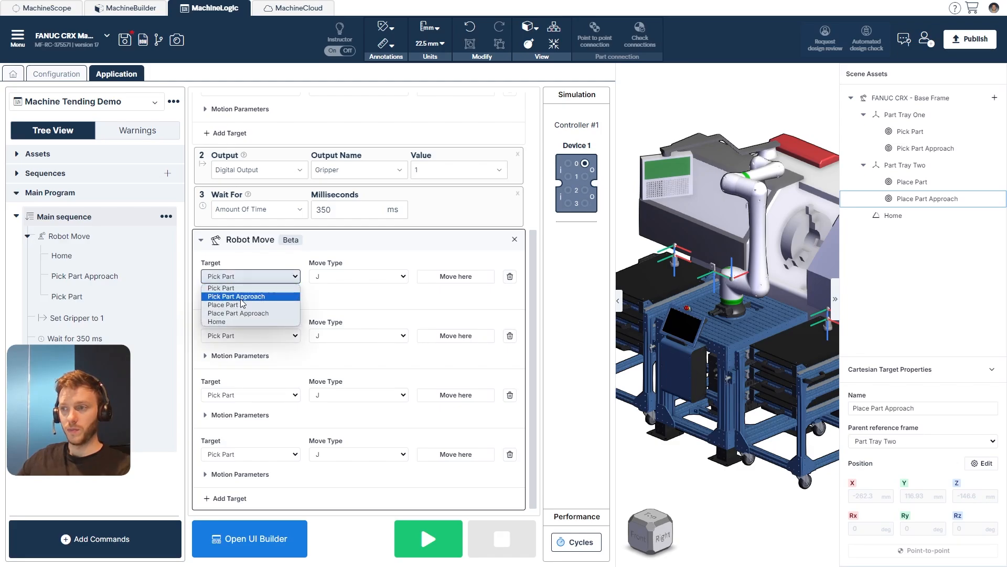
click(243, 296)
click(220, 337)
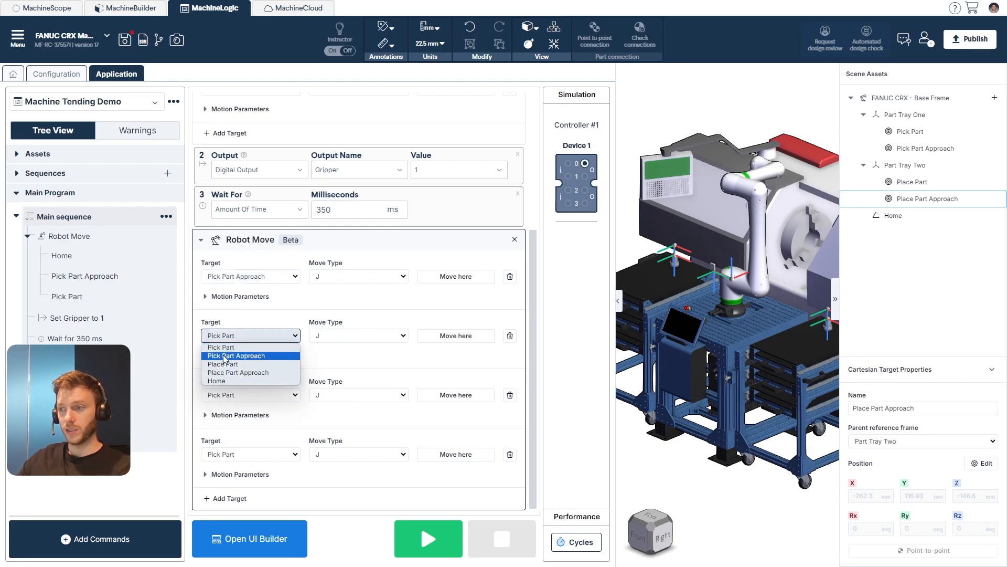
click(220, 382)
click(262, 396)
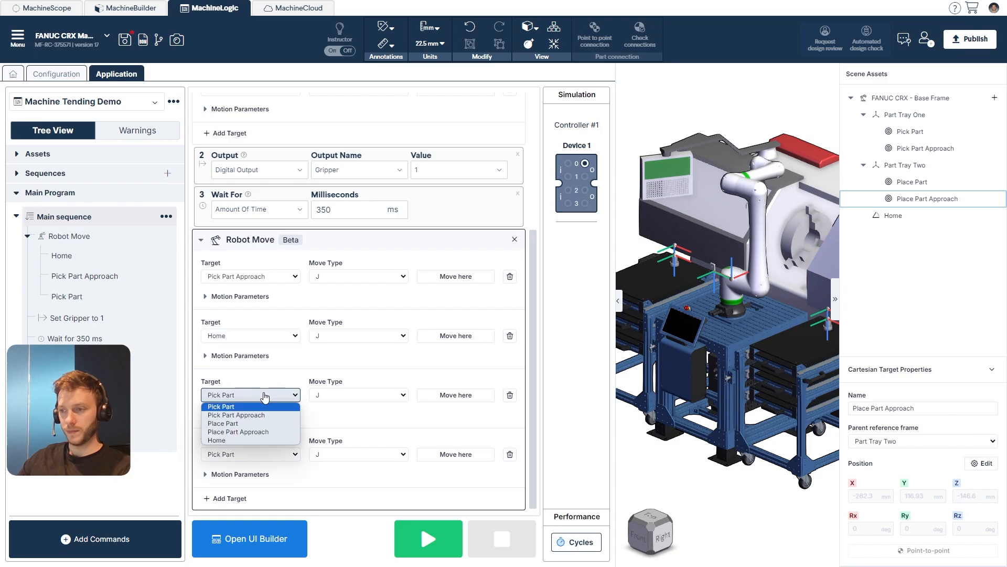
click(238, 431)
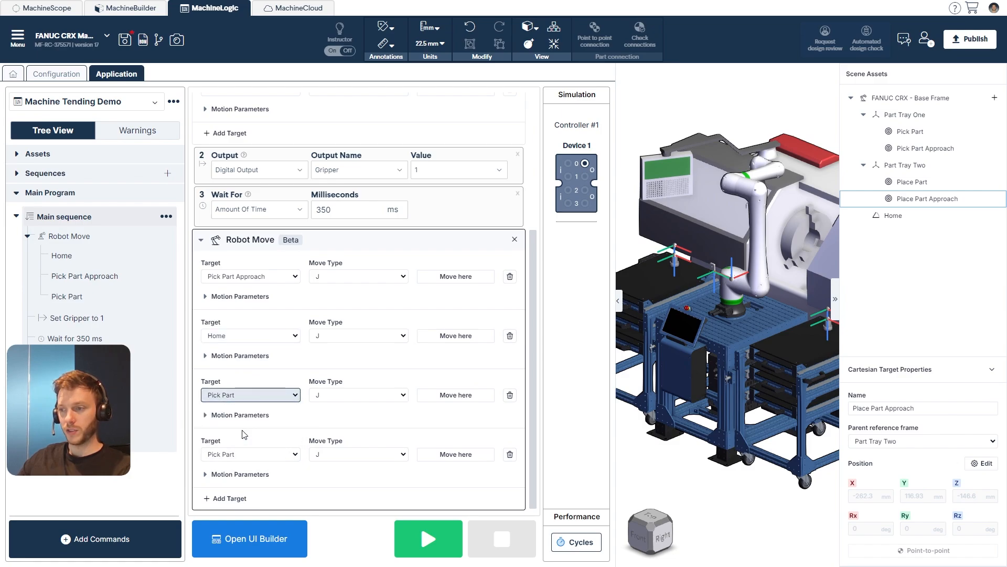
click(235, 455)
click(229, 486)
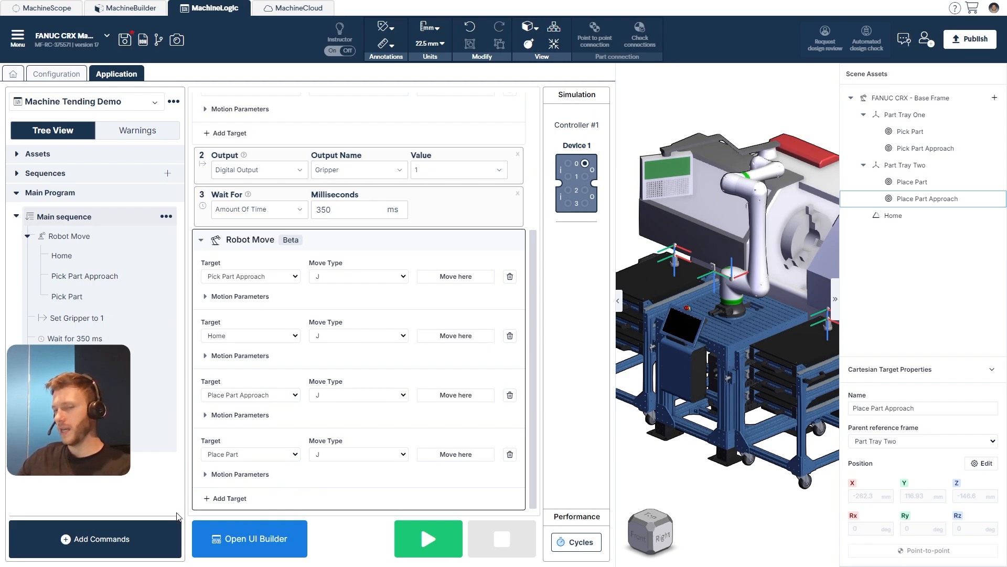
Add a Gripper digital output with value 0 and a 350 ms wait after the second Robot Move
click(163, 546)
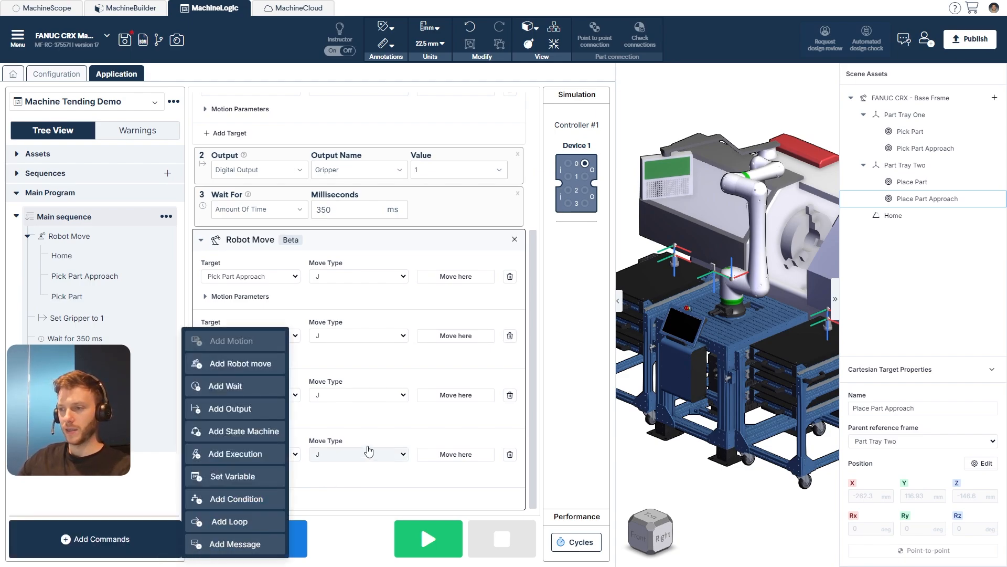
click(231, 409)
click(270, 390)
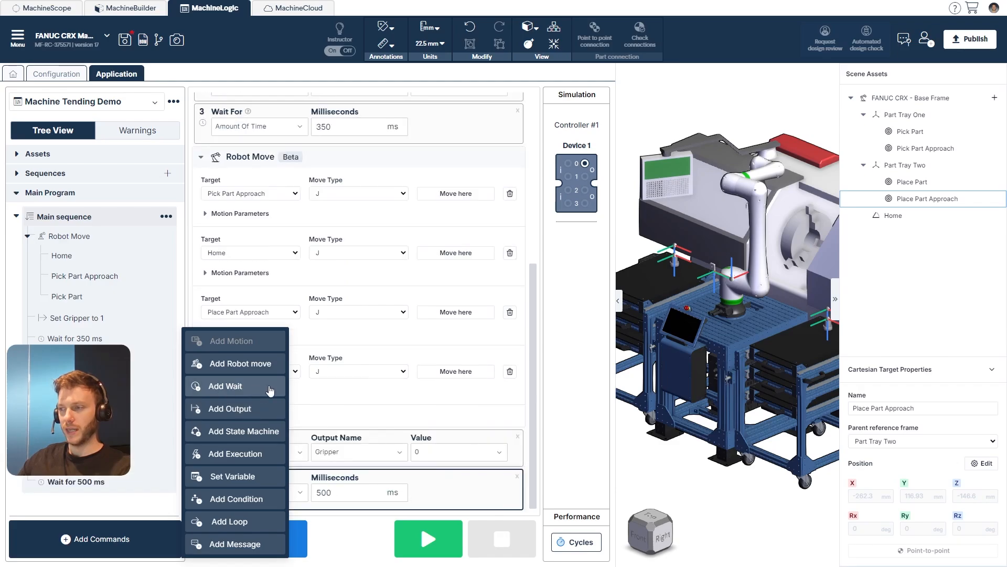
click(550, 383)
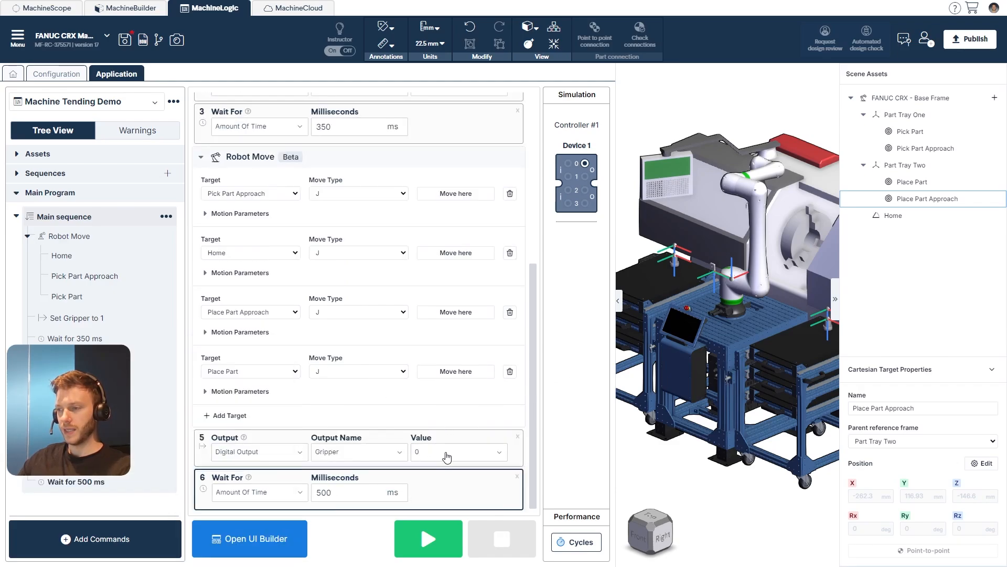
drag(374, 492, 310, 503)
text(3)
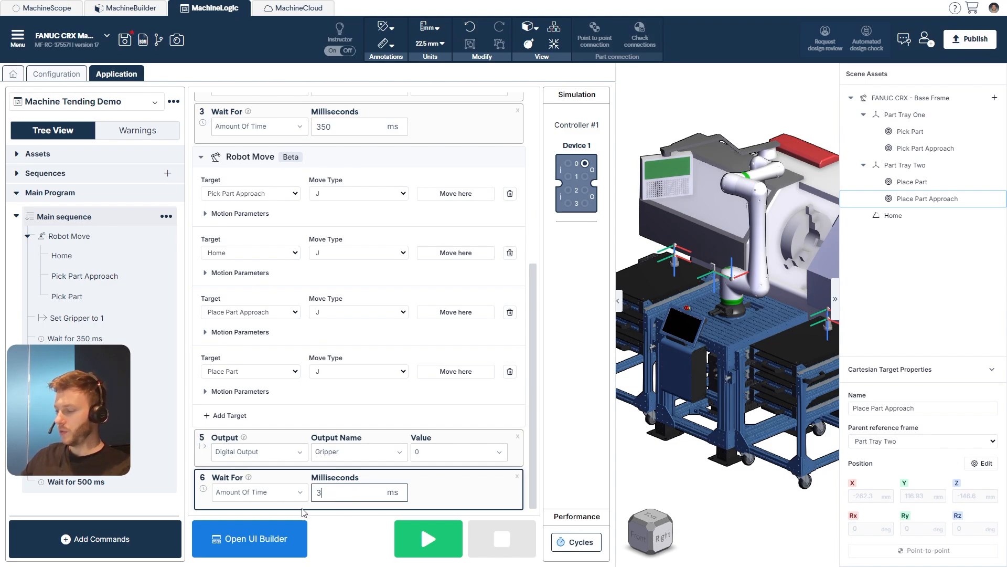
click(572, 441)
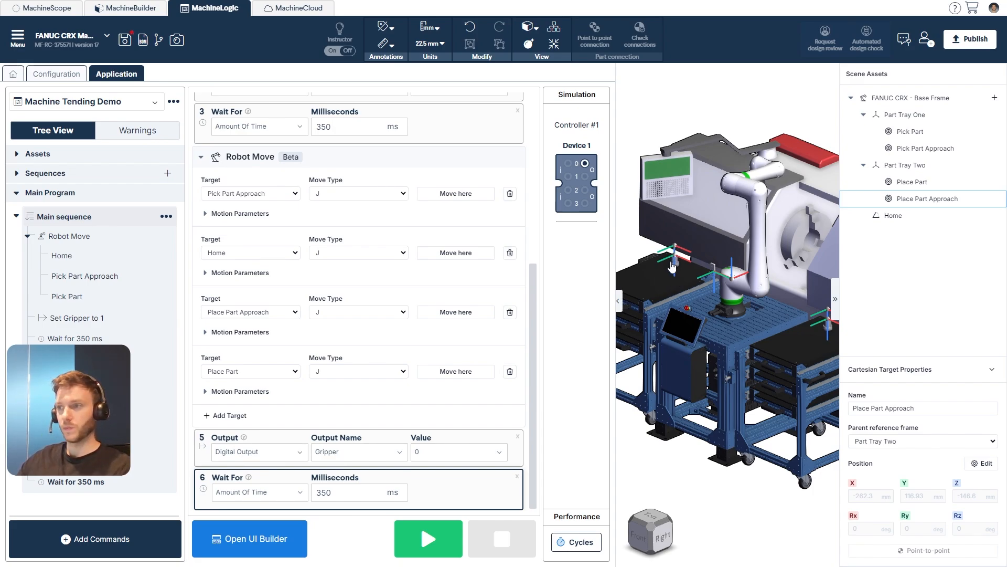
Set the blend radius of the second Robot Move's Pick Part Approach target to 50 mm
click(263, 215)
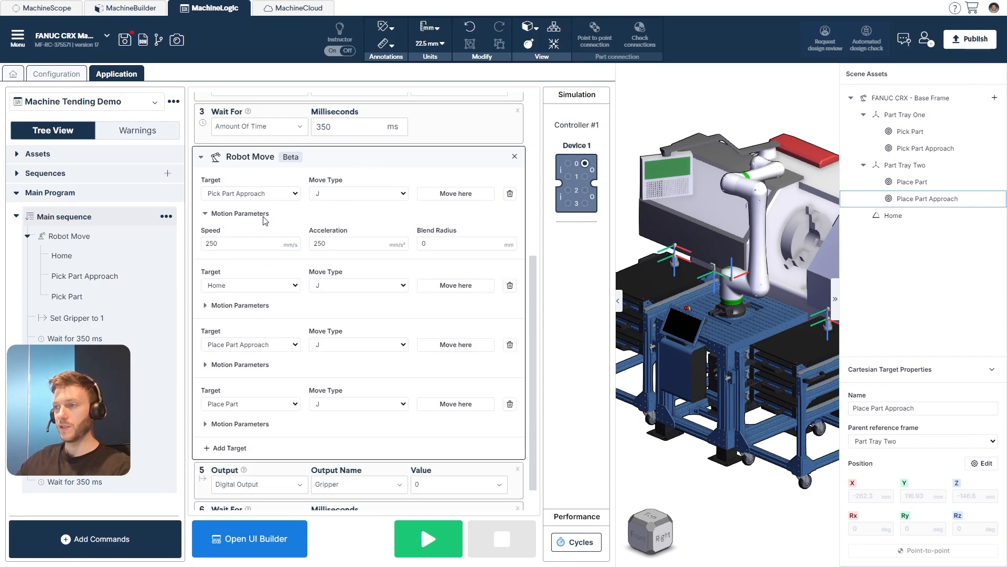
double_click(435, 242)
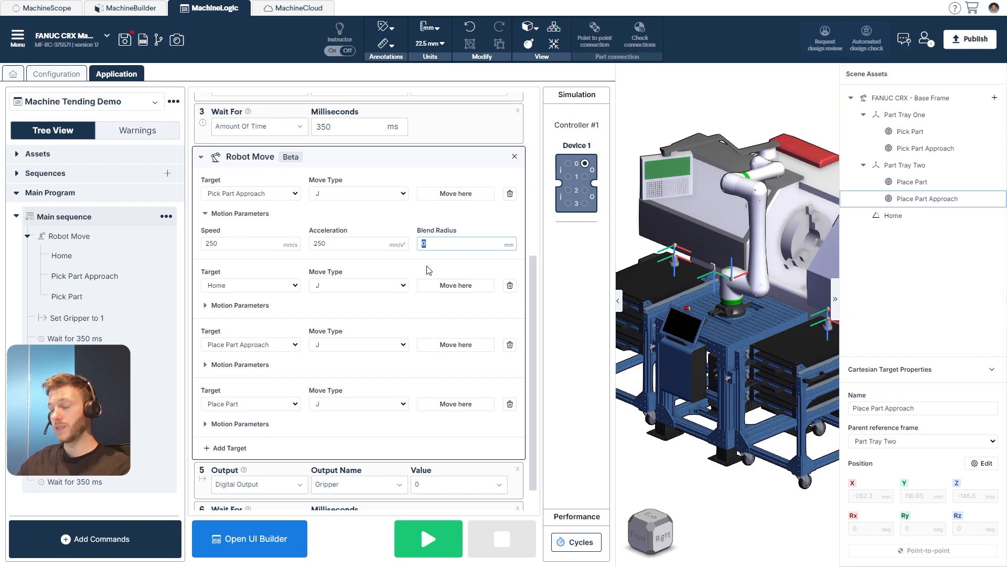
text(50)
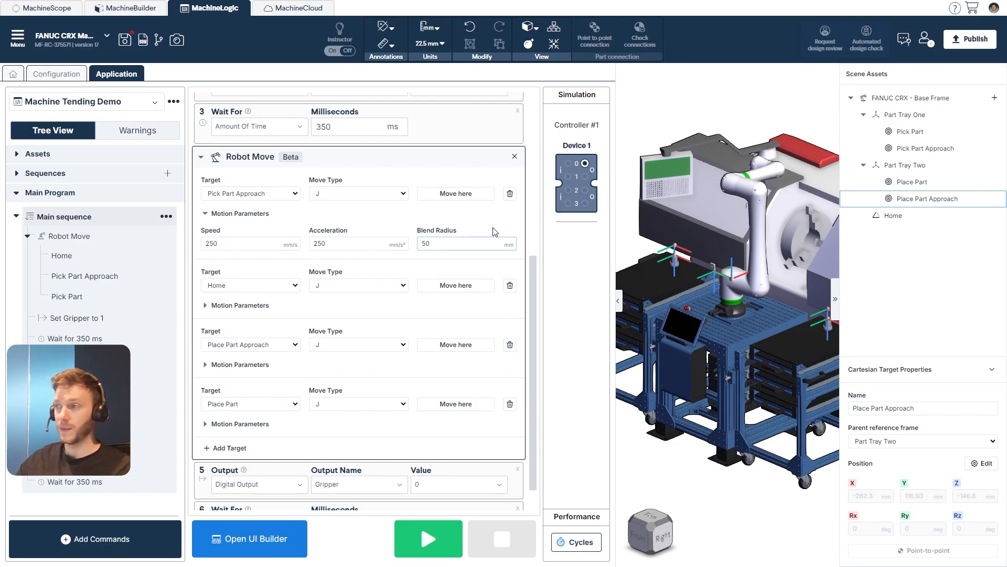
Add a third Robot Move with two targets at the end of the main sequence
scroll(494, 231, down, 1)
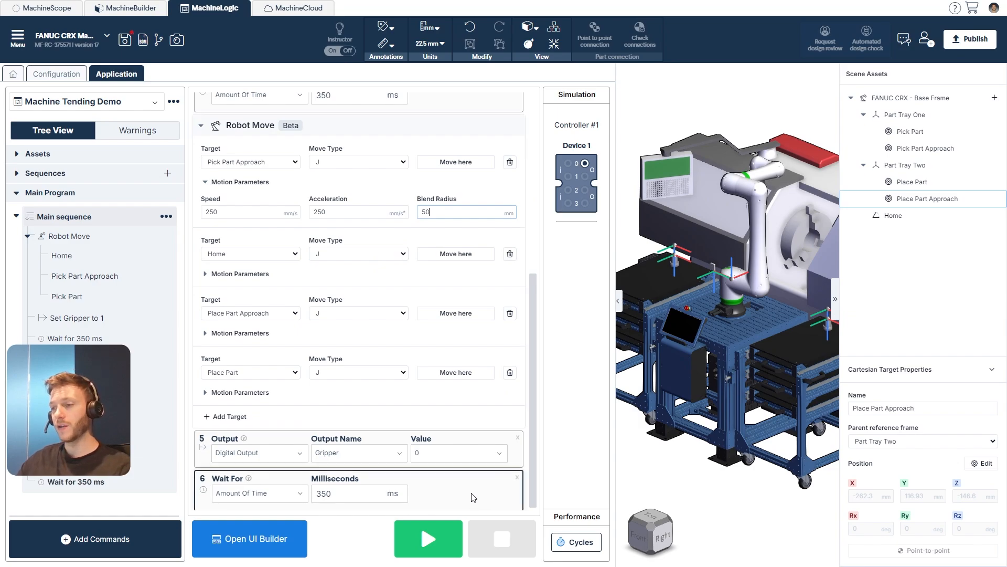
scroll(471, 494, down, 1)
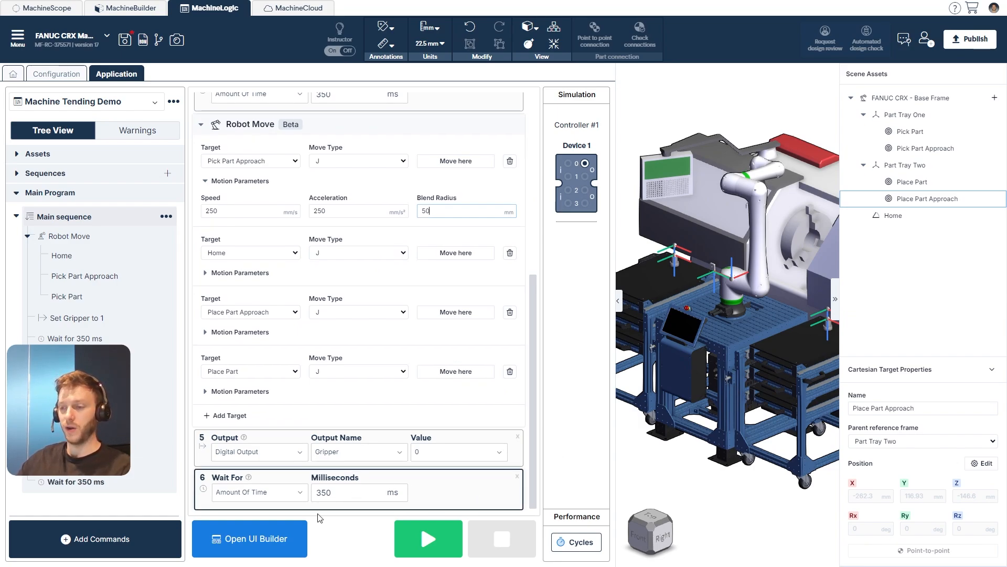
click(104, 540)
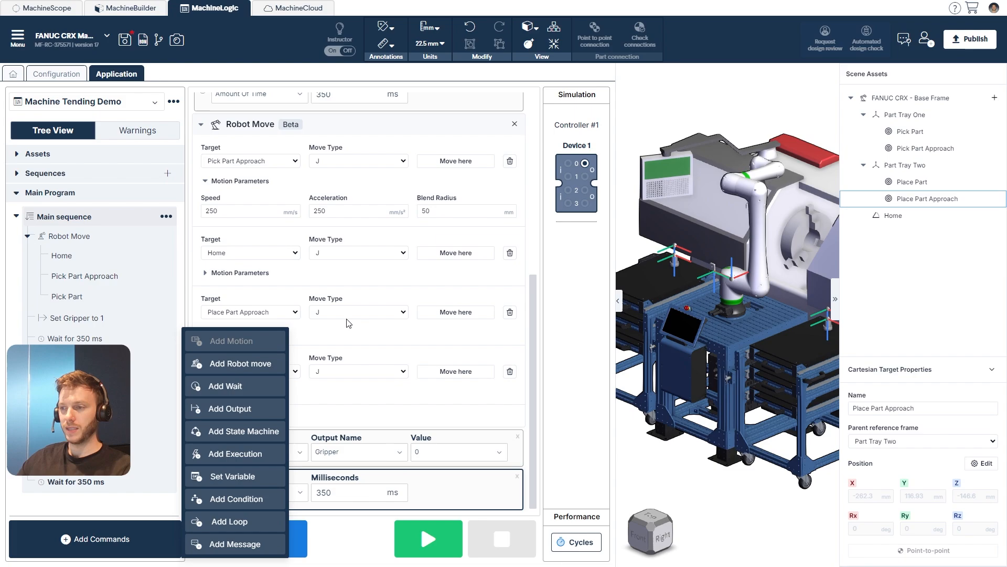
click(233, 365)
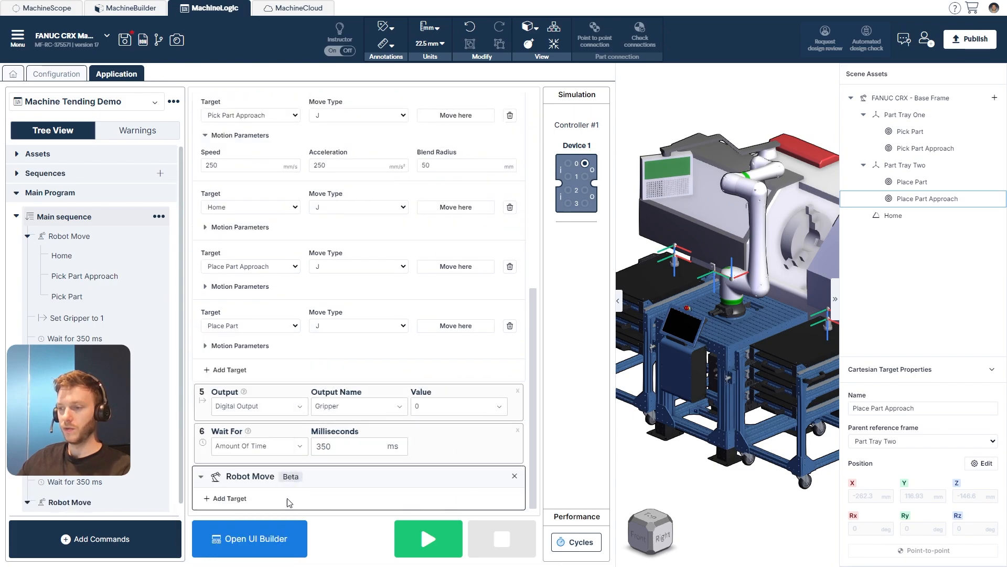
click(231, 498)
click(231, 497)
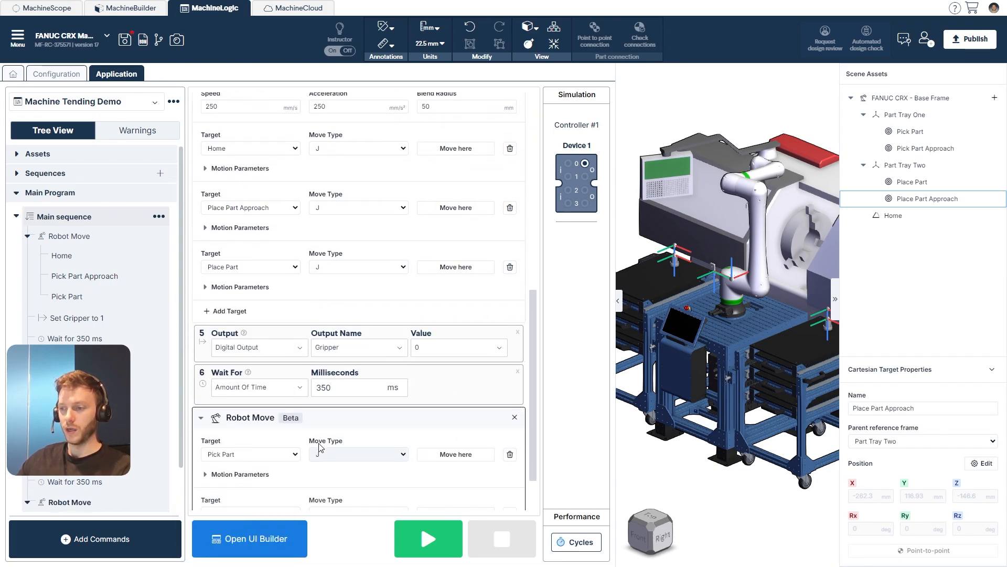
Set the third Robot Move's first target to Place Part Approach with a blend radius of 50 mm
click(274, 397)
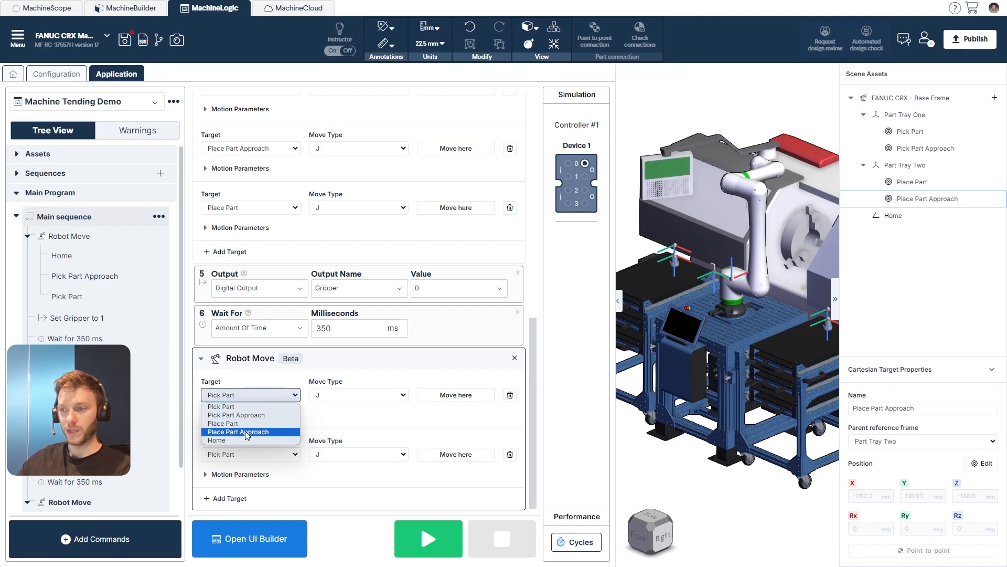
click(248, 432)
click(260, 415)
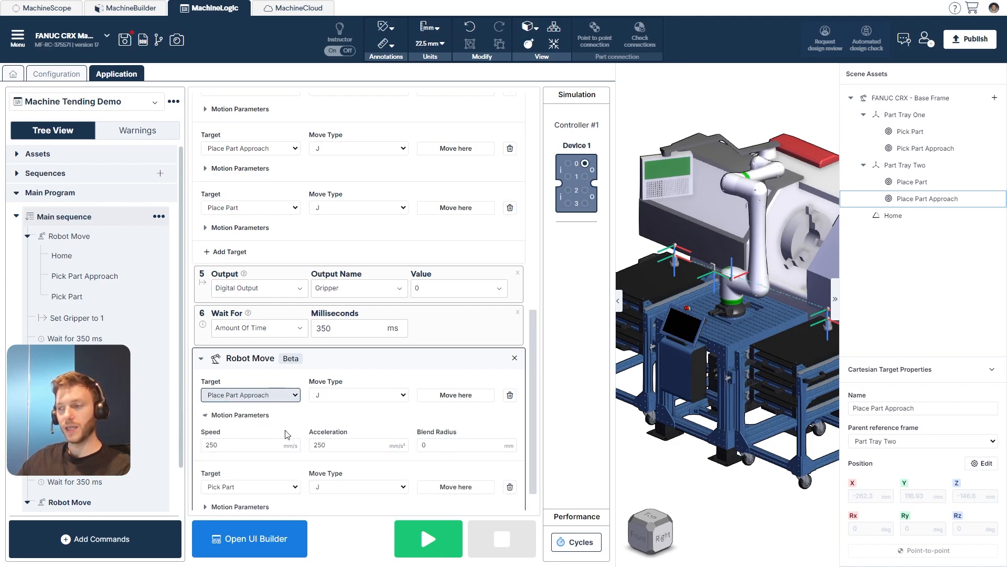
click(423, 446)
text(50)
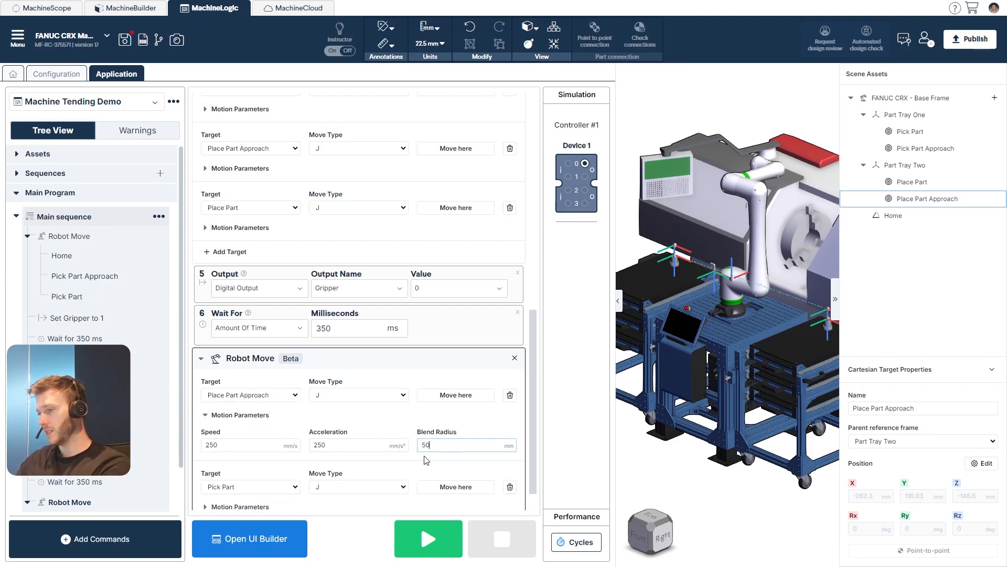
Set the third Robot Move's second target to Home
click(274, 489)
scroll(274, 493, down, 1)
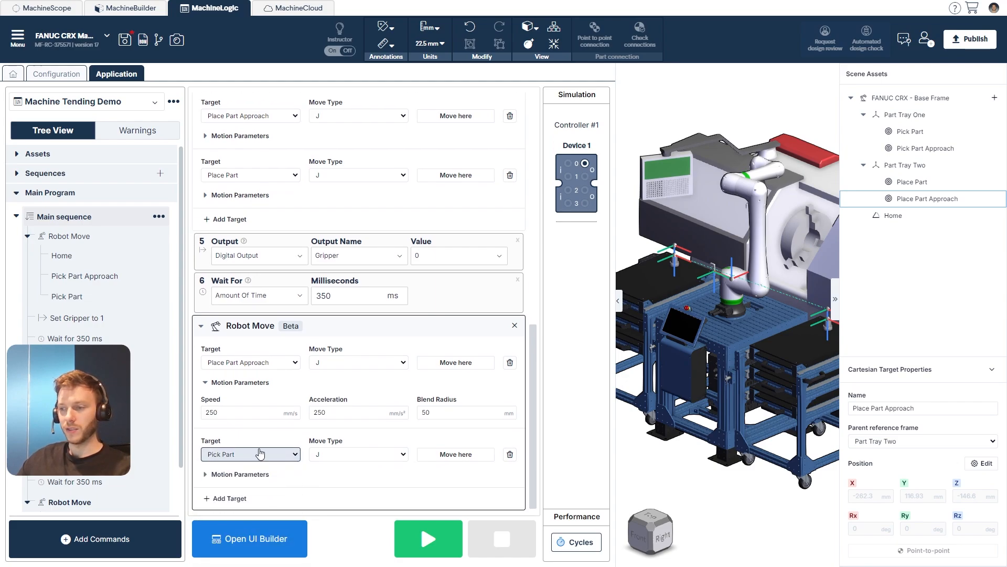
click(260, 454)
click(228, 501)
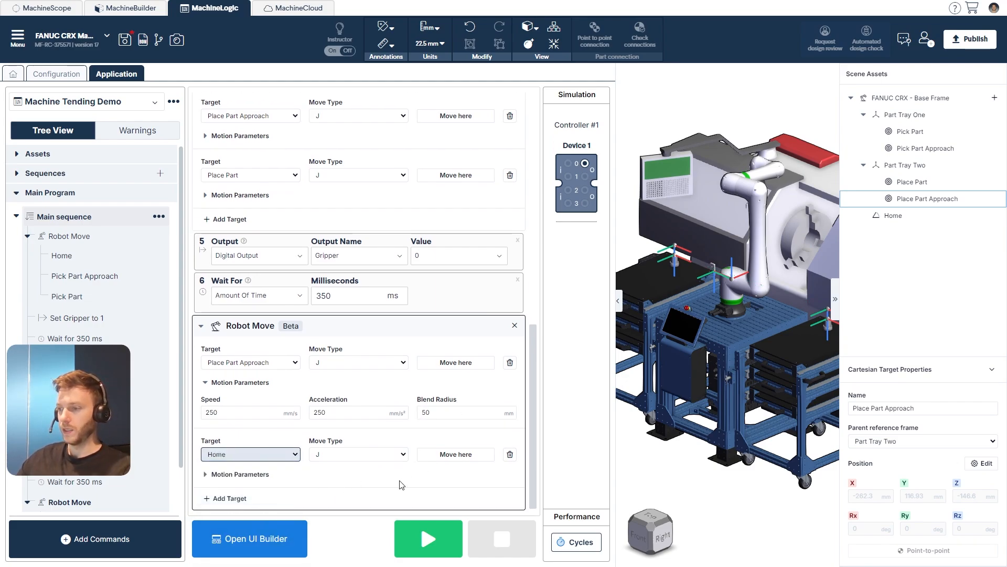
click(581, 473)
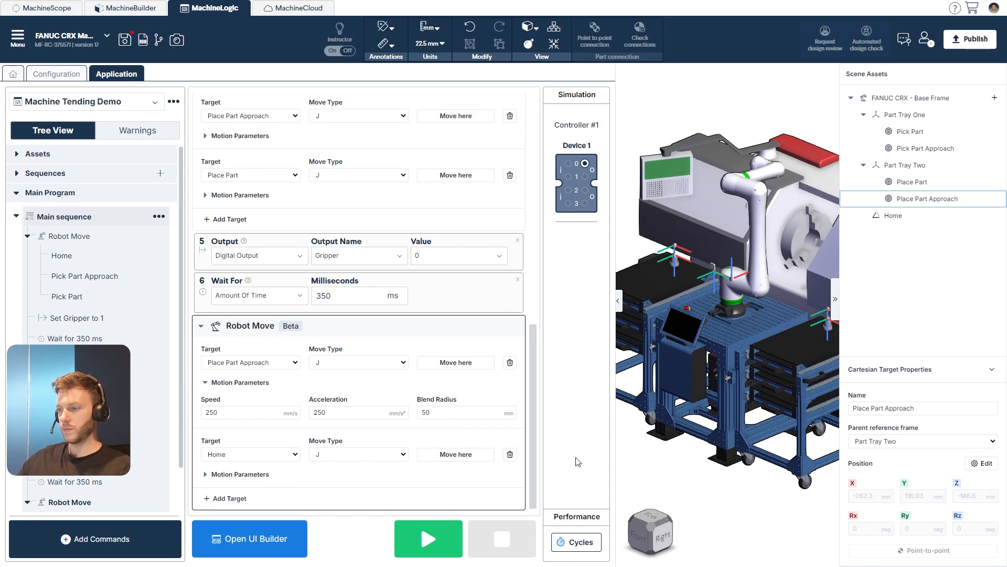
Run the Machine Tending Demo simulation and collapse the scene assets to watch the robot in the full 3D view
click(442, 537)
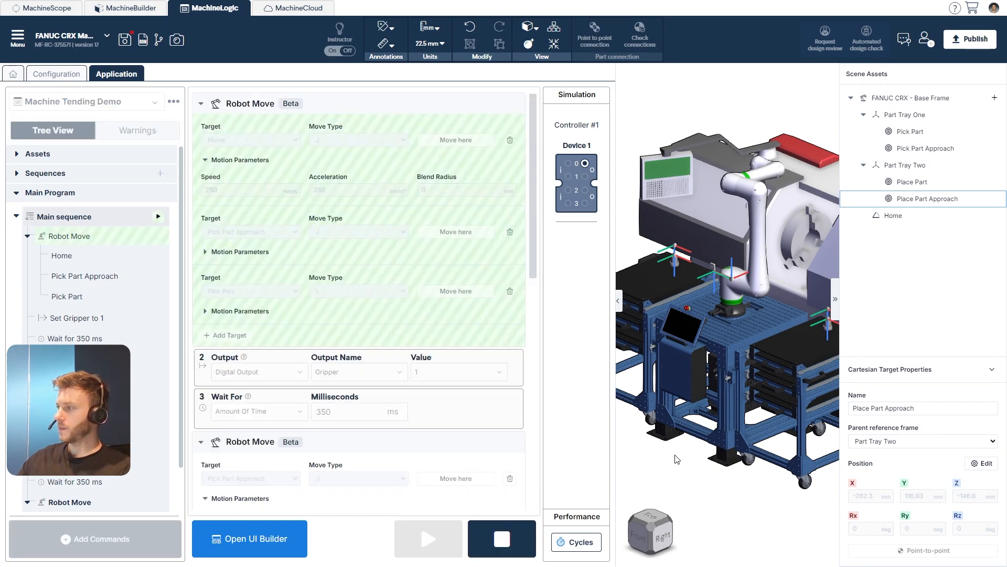
click(835, 299)
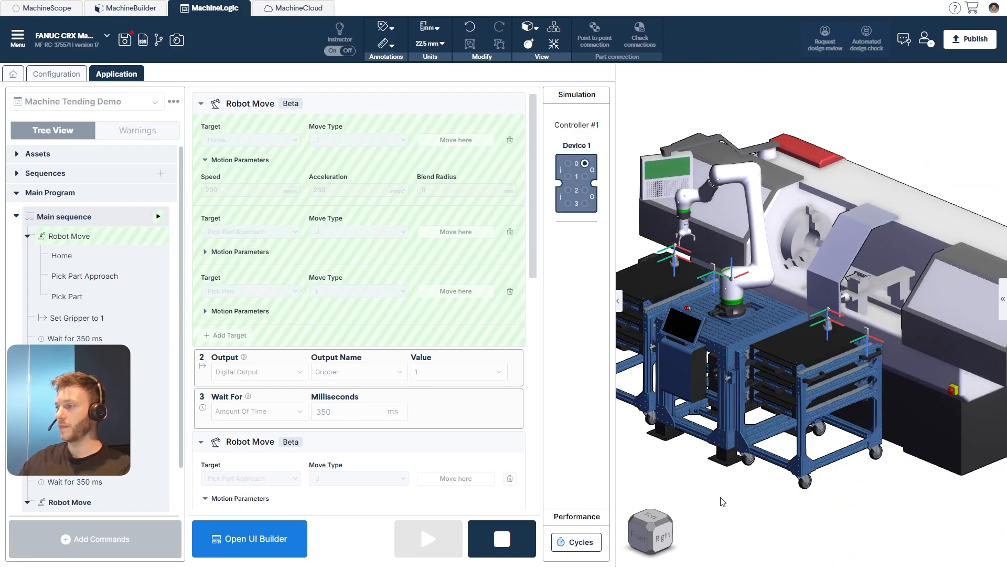